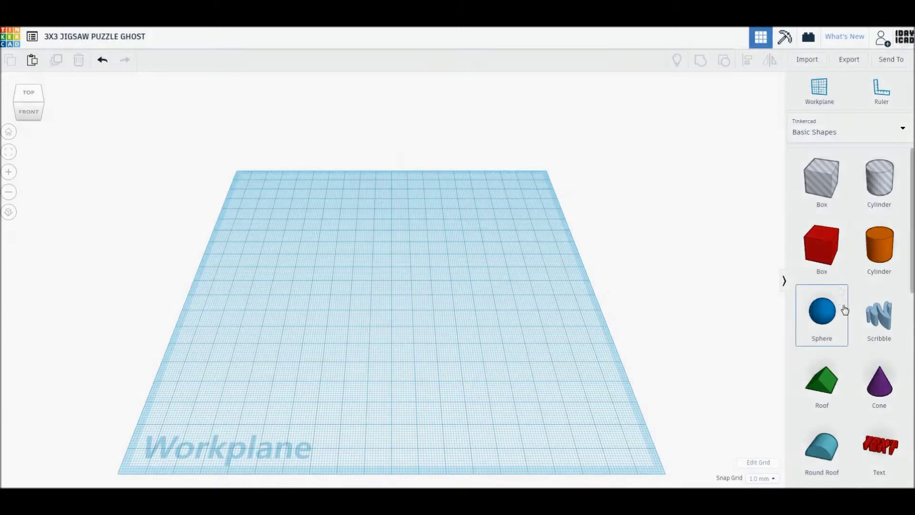
Step: Place a box and size it to a flat 60 × 60 mm square
{"action": "left_click_drag", "start_coordinate": [822, 246], "coordinate": [387, 303]}
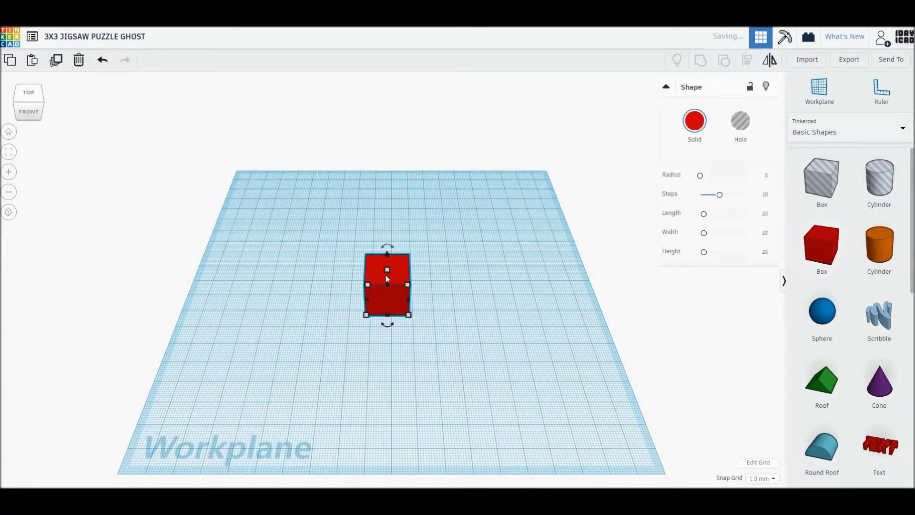
{"action": "left_click", "coordinate": [435, 284]}
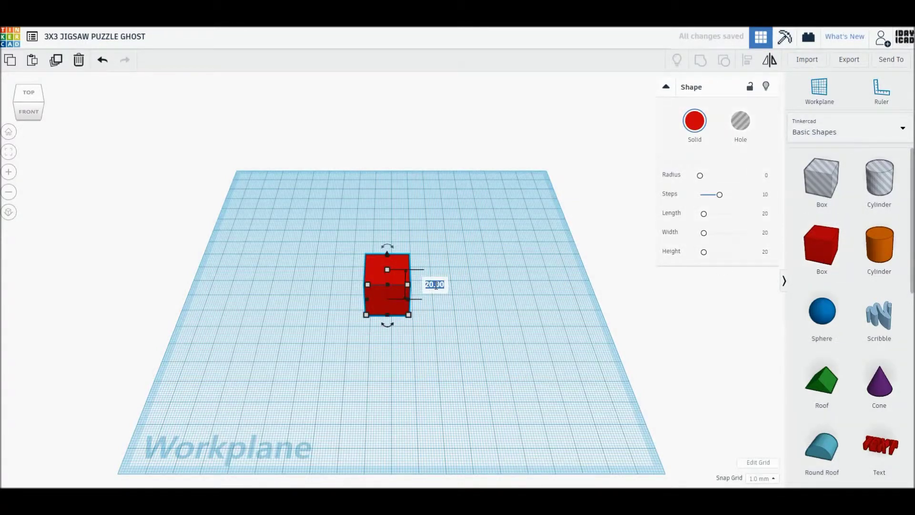
{"action": "left_click", "coordinate": [387, 351]}
{"action": "type", "text": "60"}
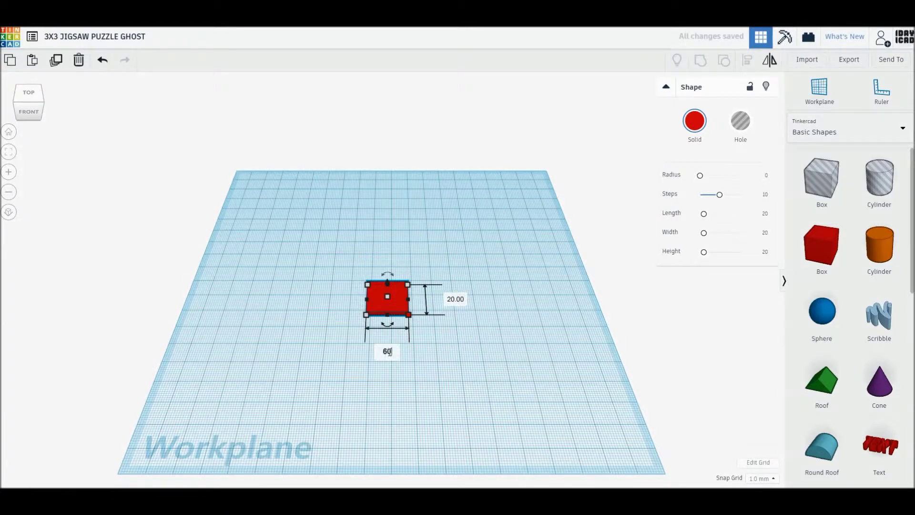
{"action": "key", "text": "Return"}
{"action": "left_click", "coordinate": [536, 298]}
{"action": "type", "text": "60"}
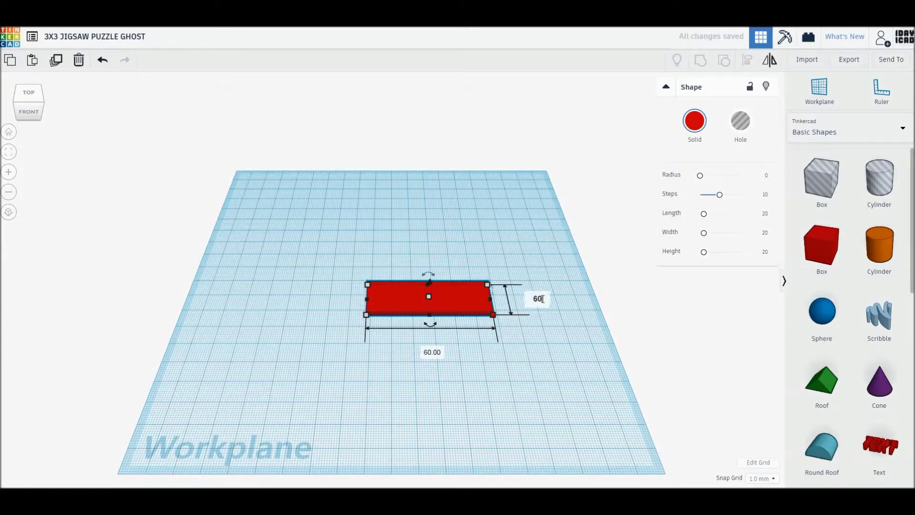
{"action": "key", "text": "Return"}
Step: Move the square to the upper left and add a maximum-sides cylinder beside it
{"action": "left_click_drag", "start_coordinate": [446, 356], "coordinate": [332, 329]}
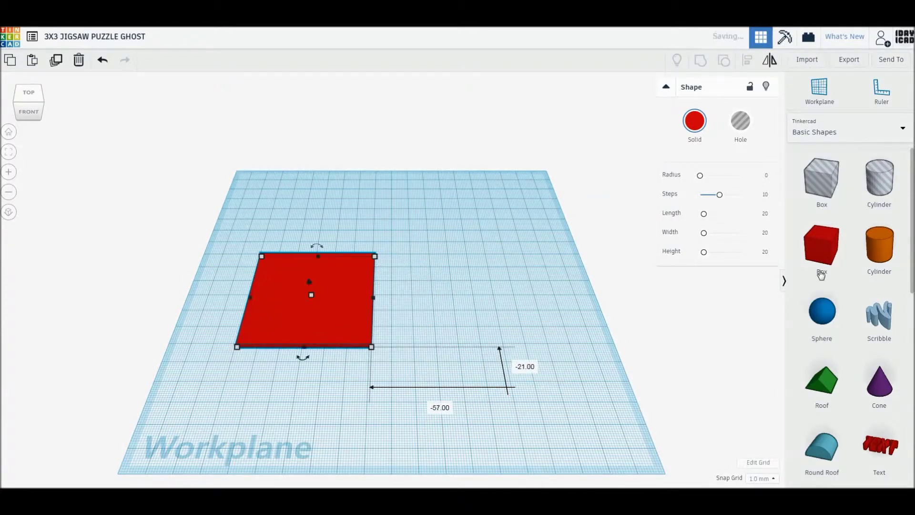
{"action": "left_click_drag", "start_coordinate": [879, 246], "coordinate": [480, 286]}
{"action": "left_click_drag", "start_coordinate": [710, 176], "coordinate": [765, 179]}
Step: Flatten the cylinder into a 56 × 30 oval disc and move it up beside the square
{"action": "mouse_move", "coordinate": [483, 272]}
{"action": "left_click", "coordinate": [527, 286]}
{"action": "type", "text": "4"}
{"action": "key", "text": "Return"}
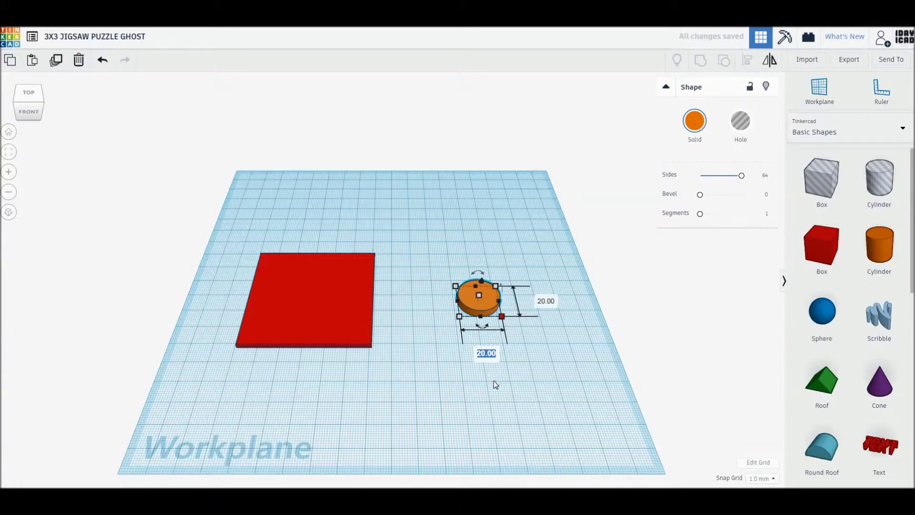
{"action": "type", "text": "6"}
{"action": "key", "text": "Return"}
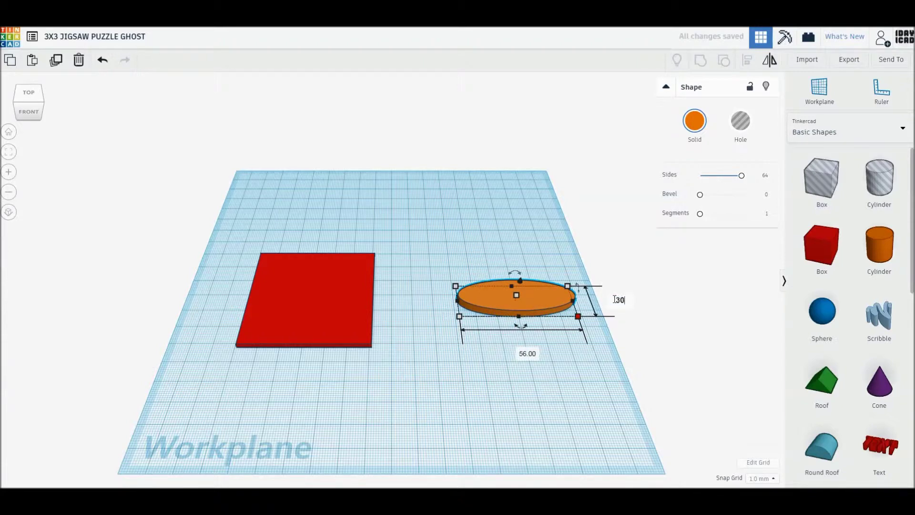
{"action": "key", "text": "Return"}
{"action": "left_click_drag", "start_coordinate": [522, 320], "coordinate": [520, 293]}
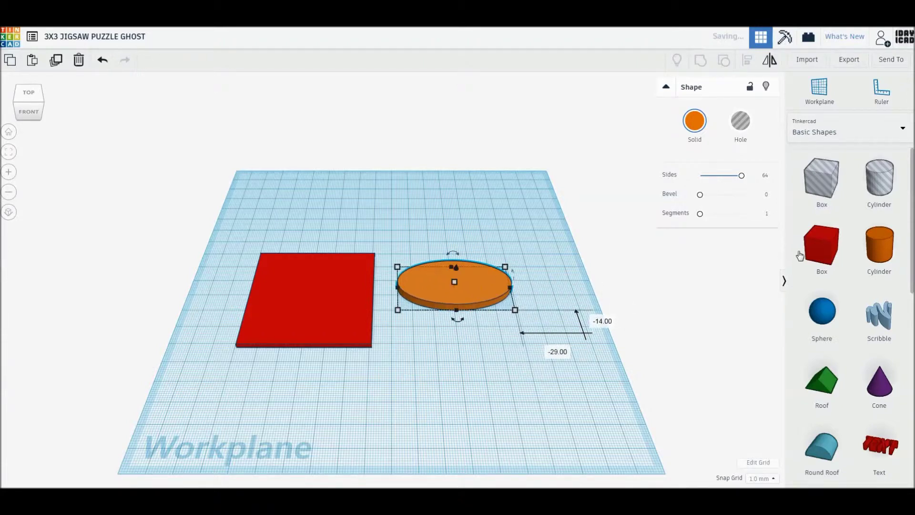
Step: Lay a 5 mm tall 56 × 40 red slab over the oval's lower half and add a roof shape
{"action": "left_click_drag", "start_coordinate": [800, 256], "coordinate": [482, 385]}
{"action": "left_click", "coordinate": [529, 371]}
{"action": "type", "text": "5"}
{"action": "key", "text": "Return"}
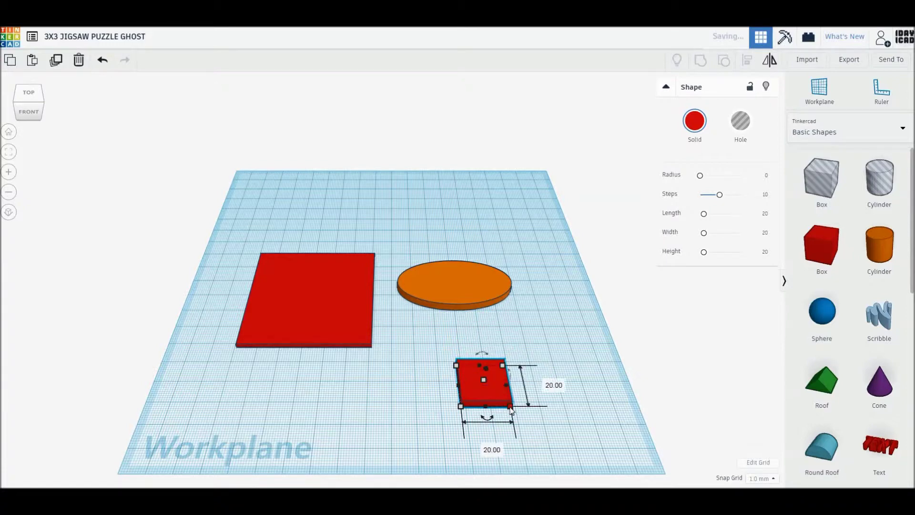
{"action": "type", "text": "56"}
{"action": "key", "text": "Return"}
{"action": "left_click", "coordinate": [639, 384]}
{"action": "key", "text": "Return"}
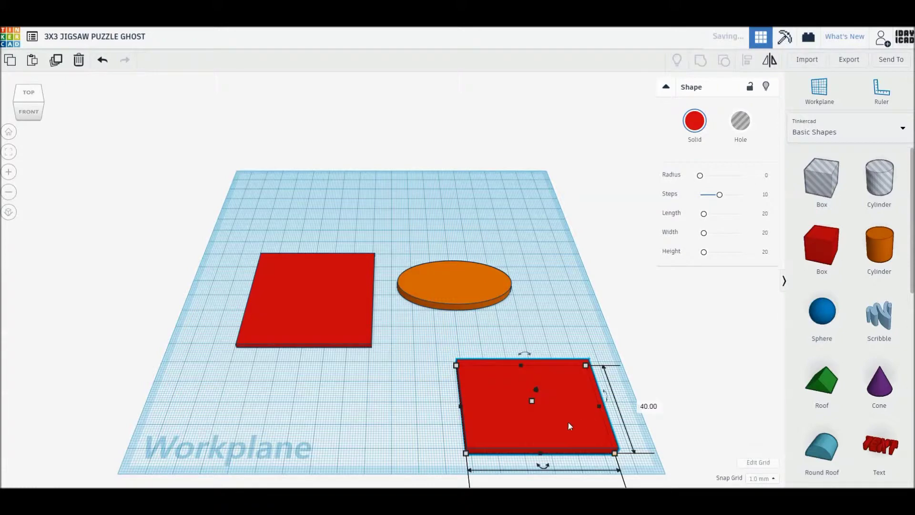
{"action": "left_click_drag", "start_coordinate": [567, 421], "coordinate": [487, 330]}
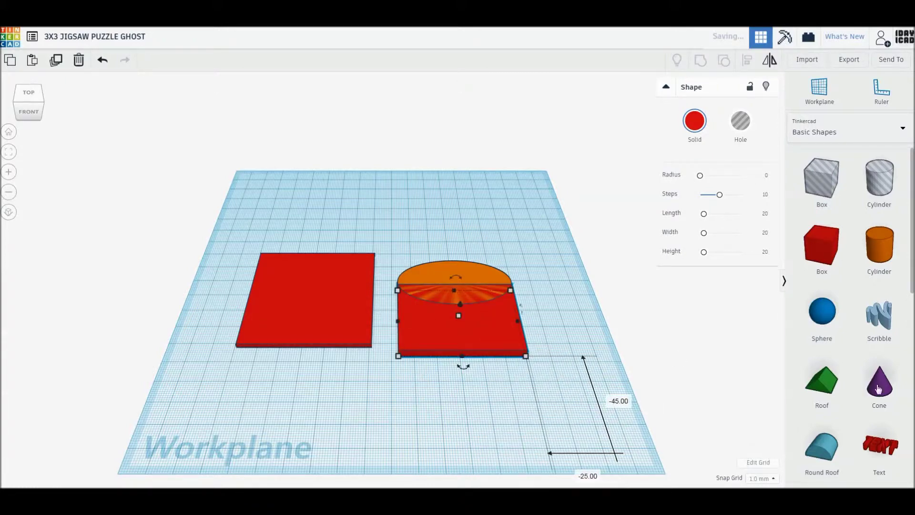
{"action": "mouse_move", "coordinate": [821, 381]}
{"action": "left_mouse_down"}
{"action": "mouse_move", "coordinate": [581, 380]}
{"action": "mouse_move", "coordinate": [608, 376]}
{"action": "left_mouse_up"}
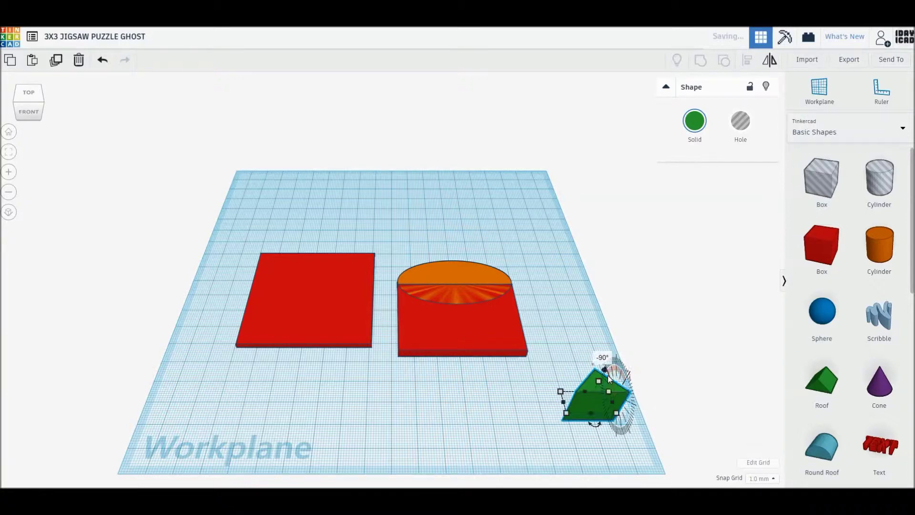
Step: Make the roof a hole beside the slab and switch to an orthographic top view
{"action": "left_click", "coordinate": [740, 121]}
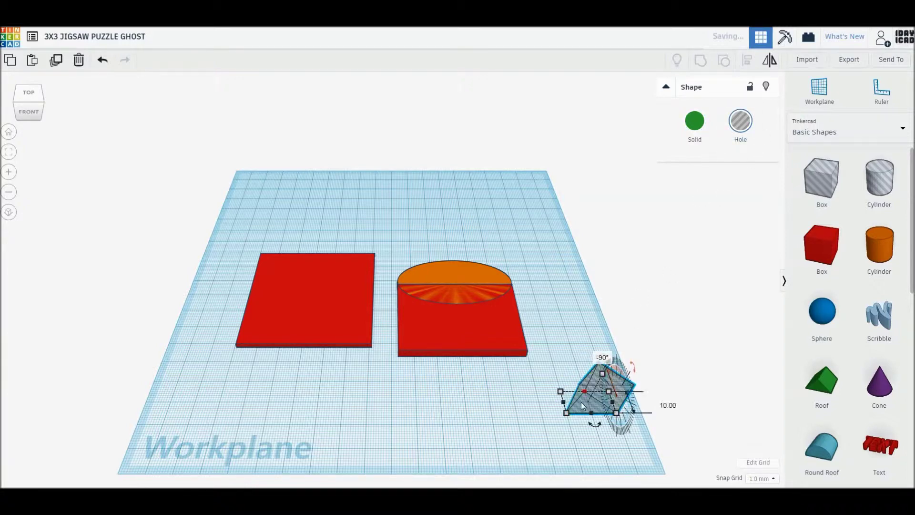
{"action": "left_click_drag", "start_coordinate": [582, 405], "coordinate": [550, 342]}
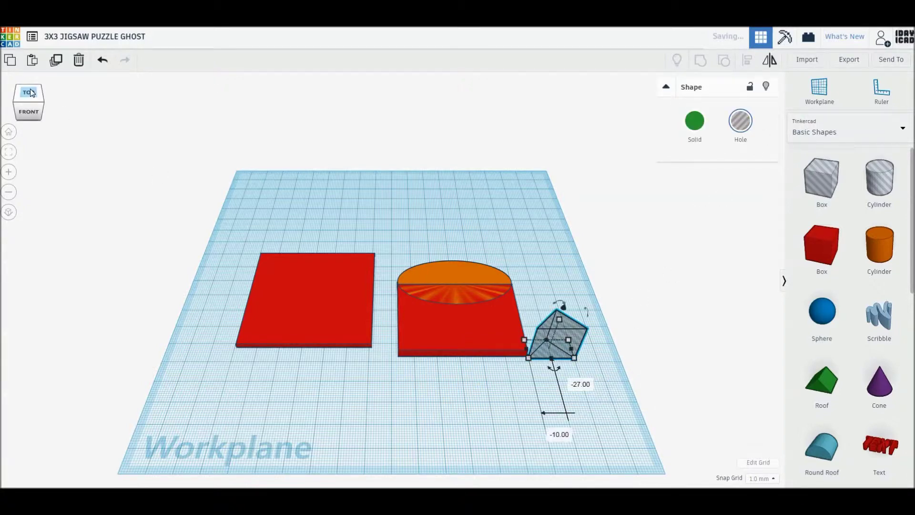
{"action": "left_click", "coordinate": [30, 92]}
{"action": "left_click", "coordinate": [9, 212]}
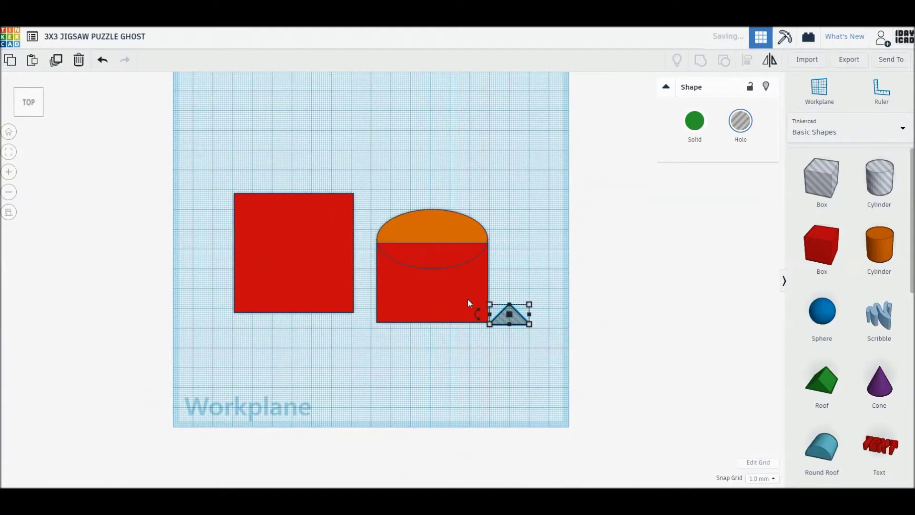
{"action": "scroll", "coordinate": [468, 299], "scroll_direction": "up", "scroll_amount": 2}
{"action": "scroll", "coordinate": [578, 267], "scroll_direction": "up", "scroll_amount": 3}
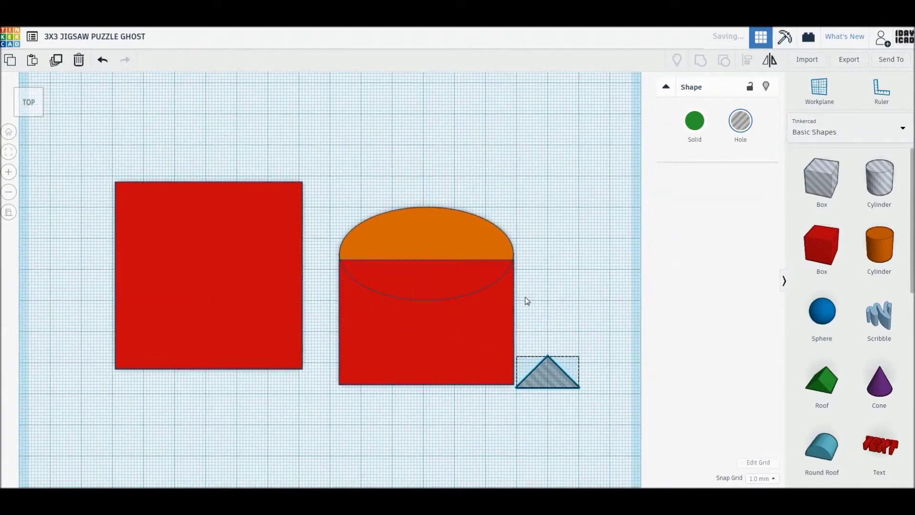
Step: Align the square, oval and slab, with the slab's top at the oval's middle (41 height)
{"action": "left_click_drag", "start_coordinate": [445, 240], "coordinate": [423, 232]}
{"action": "left_click", "coordinate": [273, 233]}
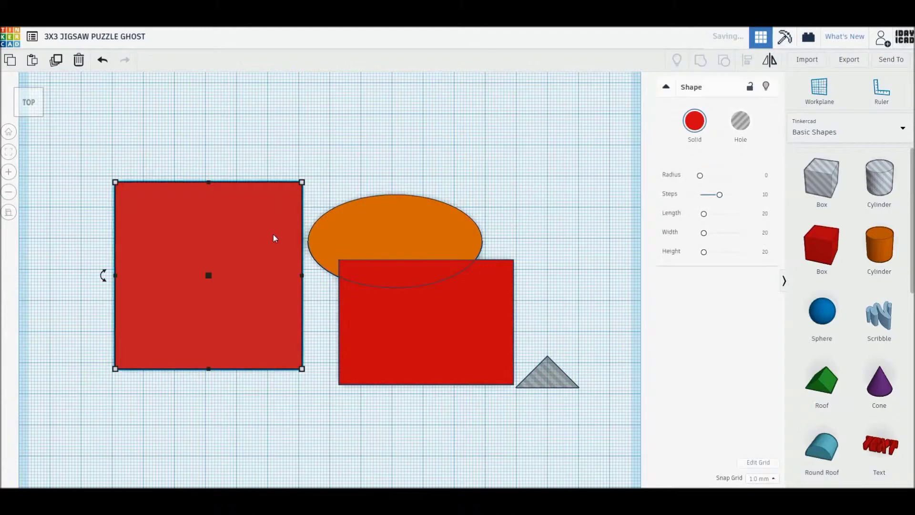
{"action": "key", "text": "Up"}
{"action": "key", "text": "Up"}
{"action": "key", "text": "Left"}
{"action": "left_click", "coordinate": [415, 242]}
{"action": "key", "text": "Up"}
{"action": "key", "text": "Up"}
{"action": "key", "text": "Up"}
{"action": "key", "text": "Up"}
{"action": "key", "text": "Left"}
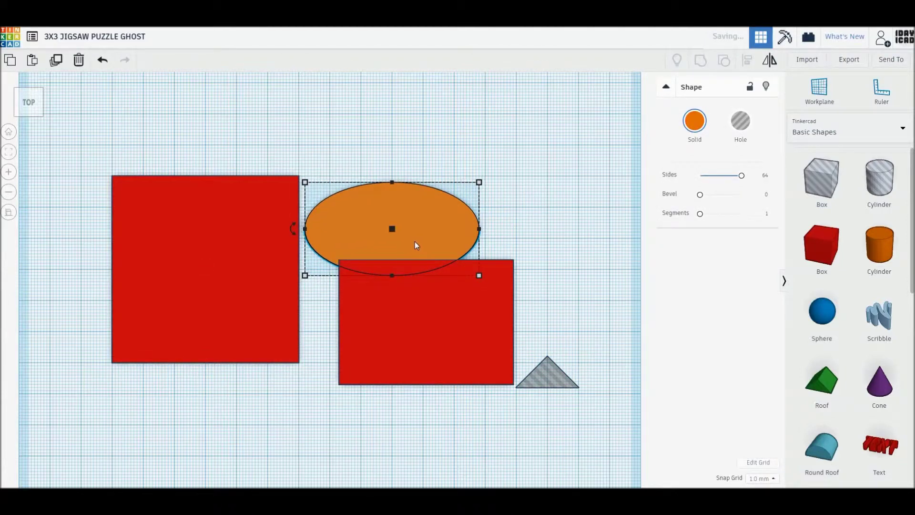
{"action": "left_click_drag", "start_coordinate": [424, 319], "coordinate": [390, 289]}
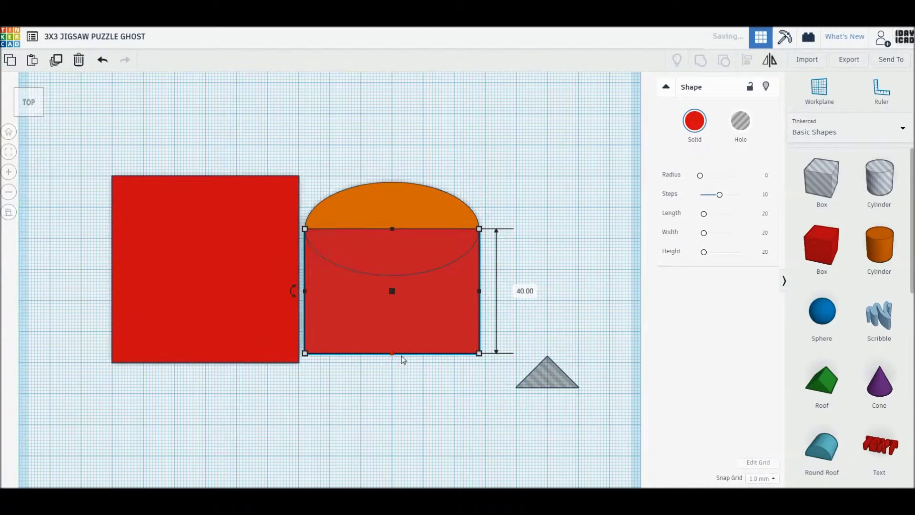
{"action": "key", "text": "Return"}
{"action": "left_click", "coordinate": [568, 325]}
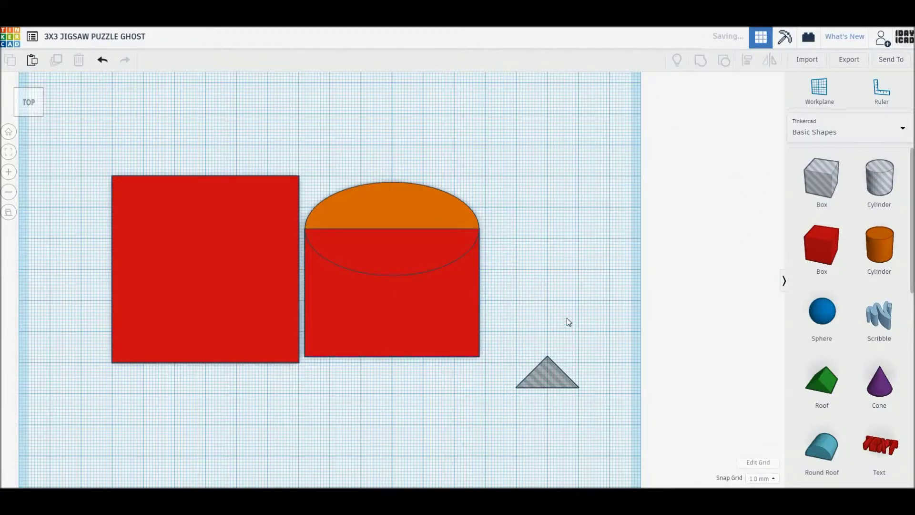
Step: Set triangle holes on the slab's bottom edge, group all four pieces, and add a cylinder
{"action": "mouse_move", "coordinate": [555, 373]}
{"action": "left_mouse_down"}
{"action": "mouse_move", "coordinate": [341, 352]}
{"action": "mouse_move", "coordinate": [451, 353]}
{"action": "left_mouse_up"}
{"action": "left_click", "coordinate": [366, 366]}
{"action": "left_click_drag", "start_coordinate": [567, 410], "coordinate": [333, 207]}
{"action": "key", "text": "ctrl+g"}
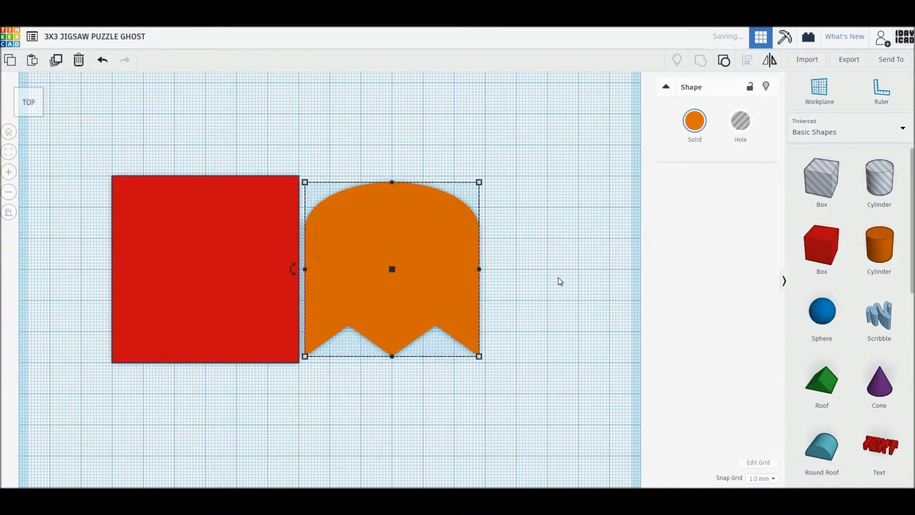
{"action": "left_click_drag", "start_coordinate": [878, 244], "coordinate": [557, 286]}
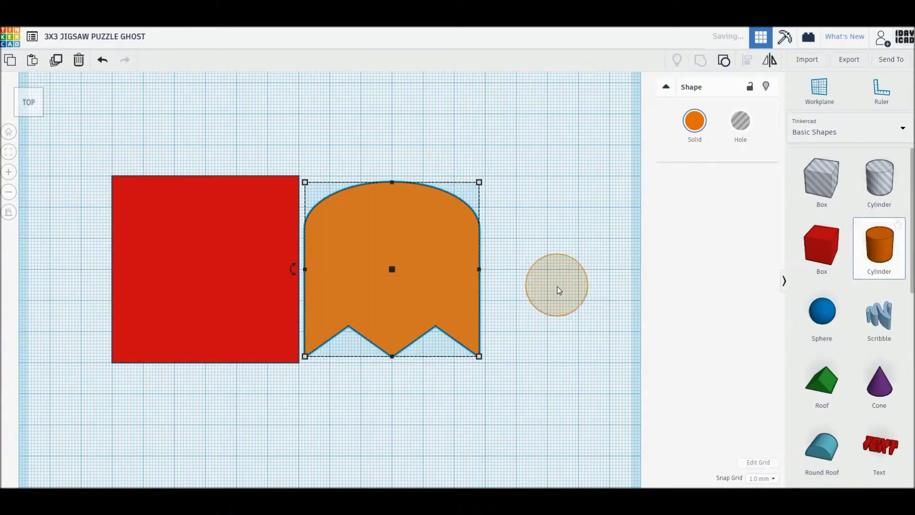
Step: Make a smooth circle with a centred 8 mm hole and group them into a ring
{"action": "left_click_drag", "start_coordinate": [706, 178], "coordinate": [741, 175]}
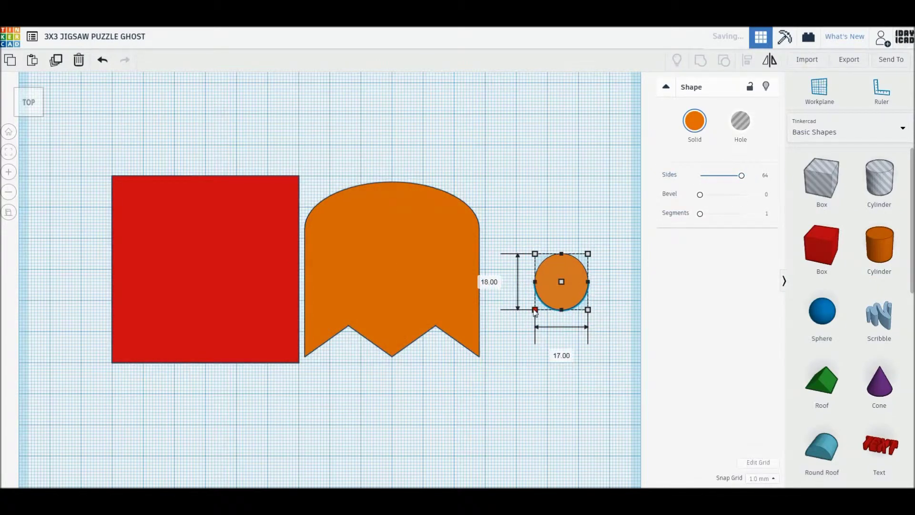
{"action": "left_click_drag", "start_coordinate": [525, 316], "coordinate": [540, 303]}
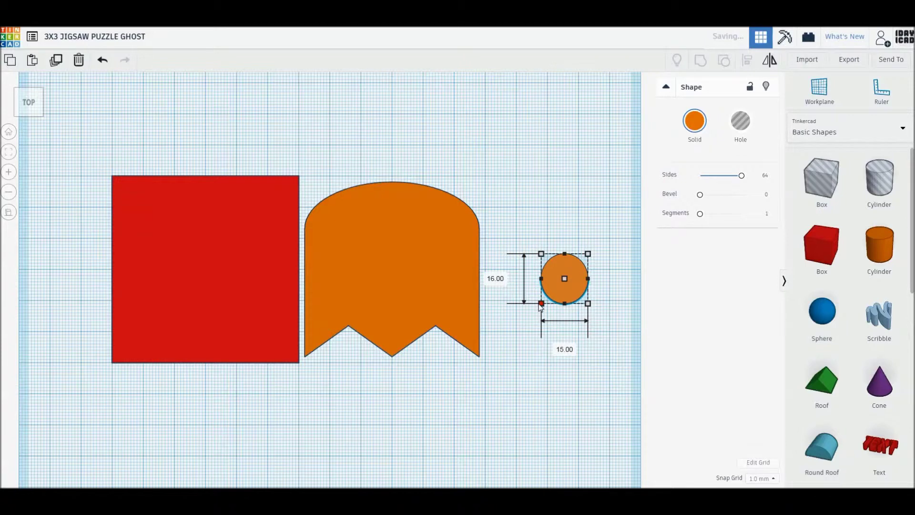
{"action": "left_click", "coordinate": [553, 310]}
{"action": "left_click", "coordinate": [548, 299]}
{"action": "left_click_drag", "start_coordinate": [538, 303], "coordinate": [551, 295]}
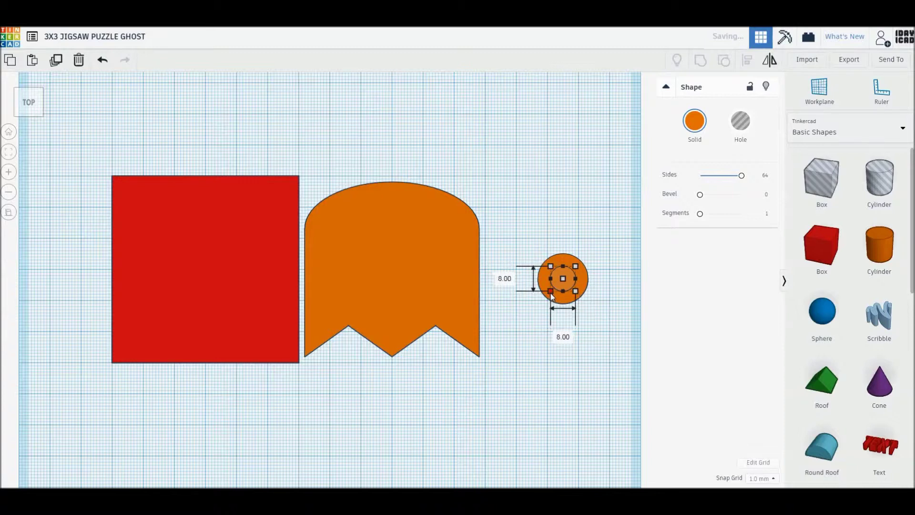
{"action": "left_click", "coordinate": [740, 121]}
{"action": "key", "text": "Right"}
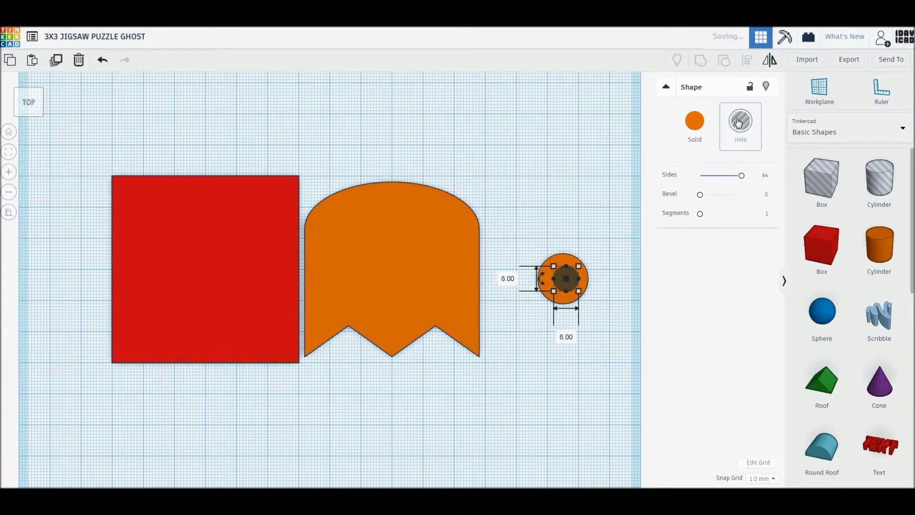
{"action": "mouse_move", "coordinate": [623, 320]}
{"action": "left_mouse_down"}
{"action": "mouse_move", "coordinate": [535, 270]}
{"action": "mouse_move", "coordinate": [381, 286]}
{"action": "left_mouse_up"}
{"action": "key", "text": "ctrl+g"}
Step: Duplicate the ring and position the two eyes side by side on the ghost
{"action": "key", "text": "Left"}
{"action": "key", "text": "Left"}
{"action": "key", "text": "Left"}
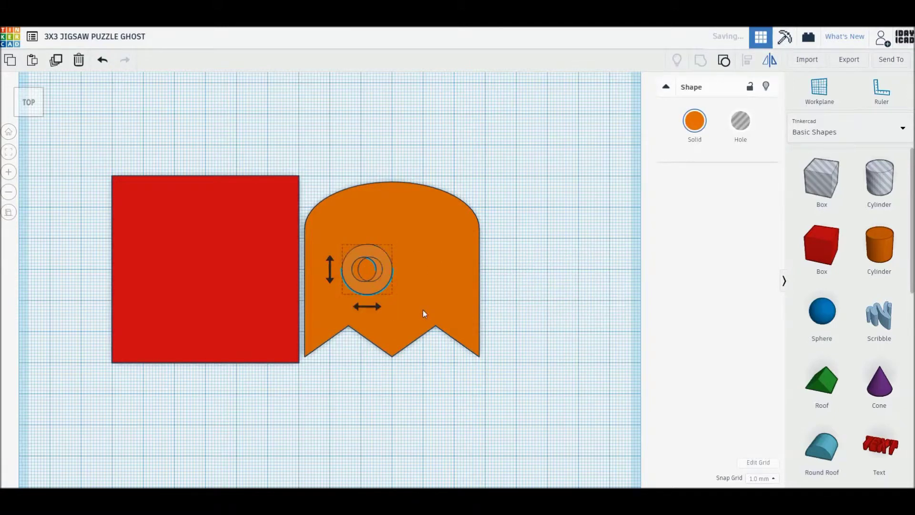
{"action": "key", "text": "ctrl+d"}
{"action": "key", "text": "Right"}
{"action": "key", "text": "Right"}
{"action": "key", "text": "Right"}
{"action": "key", "text": "Right"}
{"action": "key", "text": "Right"}
{"action": "key", "text": "Right"}
{"action": "key", "text": "Right"}
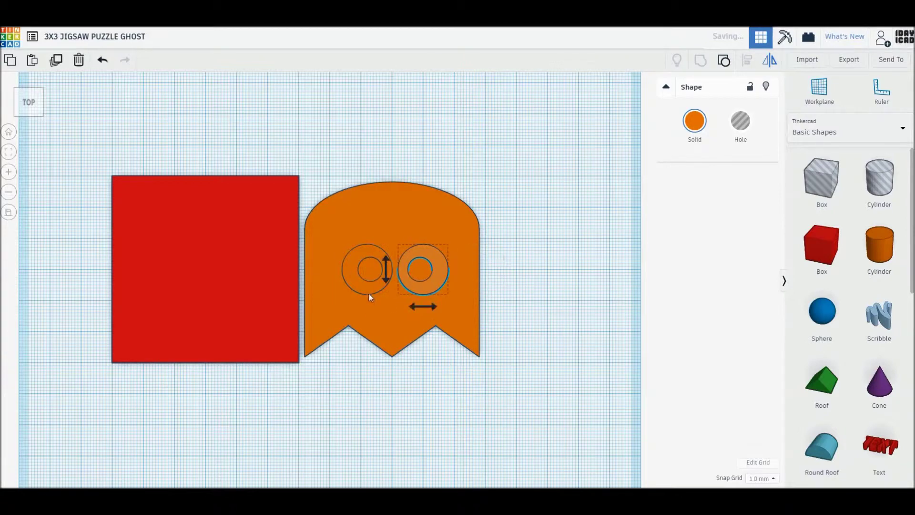
{"action": "left_click", "coordinate": [374, 292]}
{"action": "key", "text": "Left"}
{"action": "left_click", "coordinate": [551, 352]}
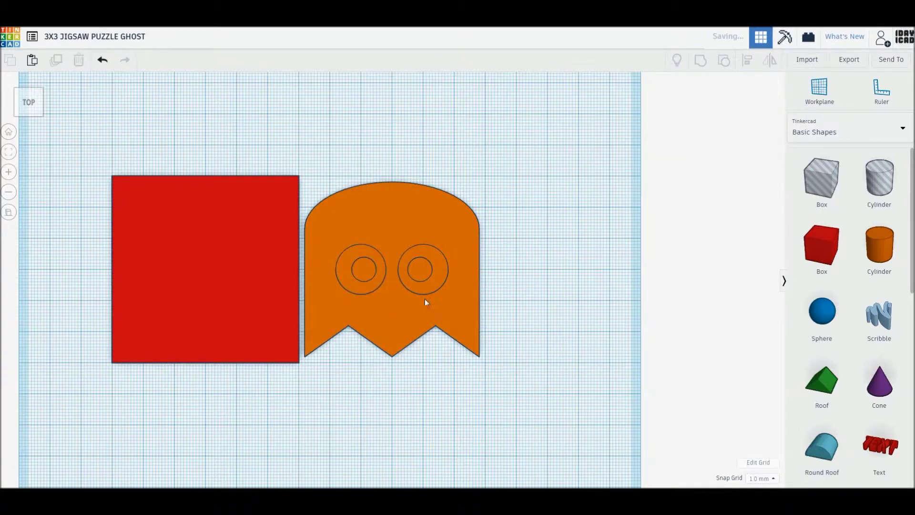
Step: Raise both eye rings slightly, make them holes, and group them with the ghost
{"action": "left_click", "coordinate": [422, 291]}
{"action": "left_click", "coordinate": [376, 287], "text": "shift"}
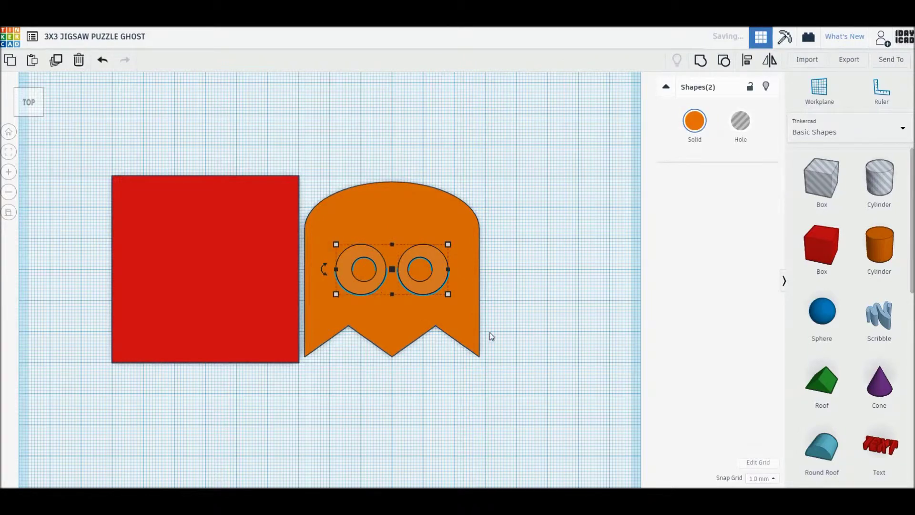
{"action": "key", "text": "Up"}
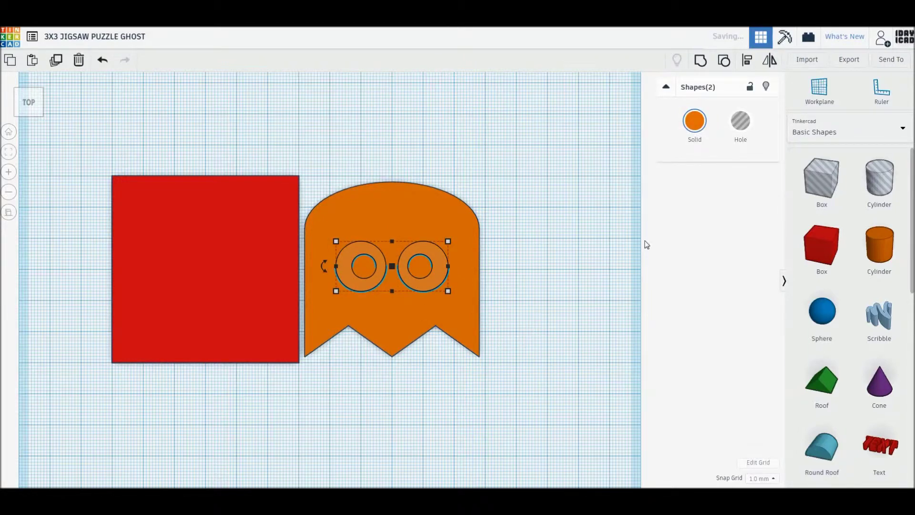
{"action": "left_click", "coordinate": [733, 133]}
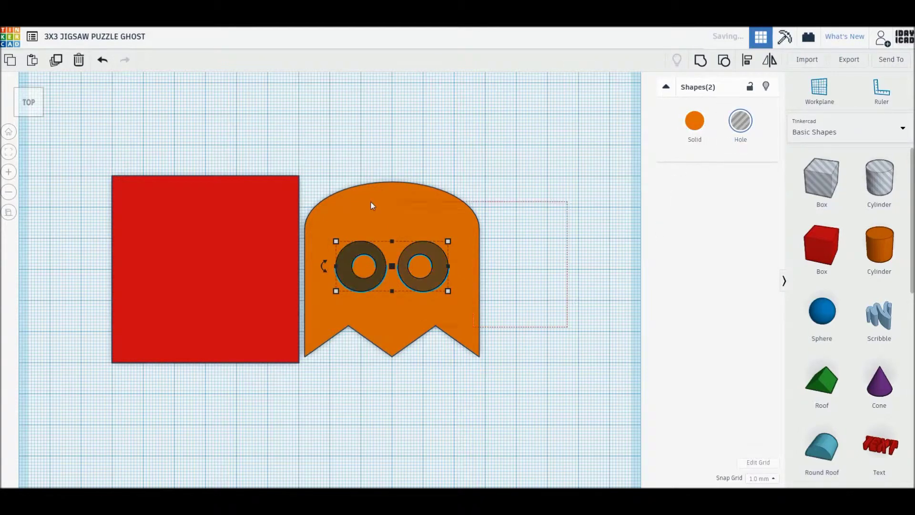
{"action": "left_click_drag", "start_coordinate": [568, 326], "coordinate": [371, 205]}
{"action": "key", "text": "ctrl+g"}
Step: Line the ghost up on top of the red square
{"action": "middle_click_drag", "start_coordinate": [338, 240], "coordinate": [421, 247]}
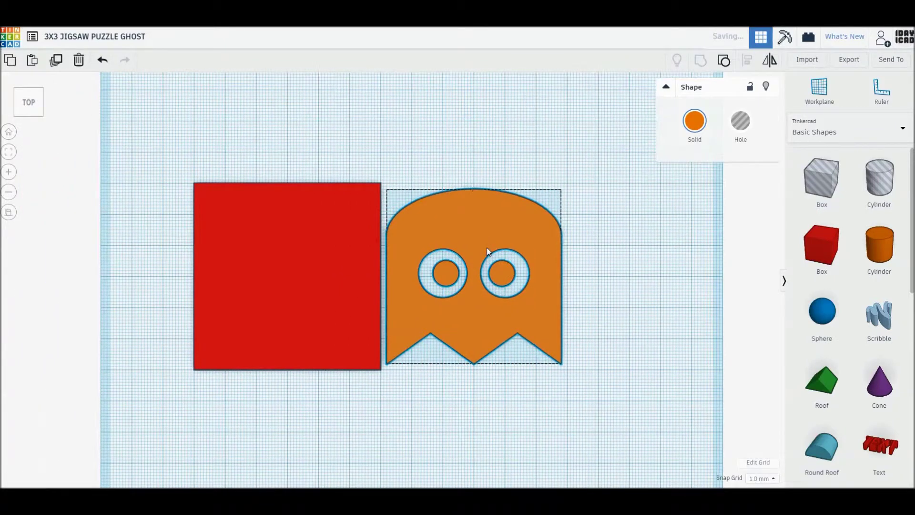
{"action": "left_click_drag", "start_coordinate": [486, 248], "coordinate": [327, 237]}
{"action": "left_click", "coordinate": [321, 270], "text": "shift"}
Step: Group the ghost with the red square and colour the plate light green
{"action": "key", "text": "ctrl+g"}
{"action": "left_click", "coordinate": [694, 120]}
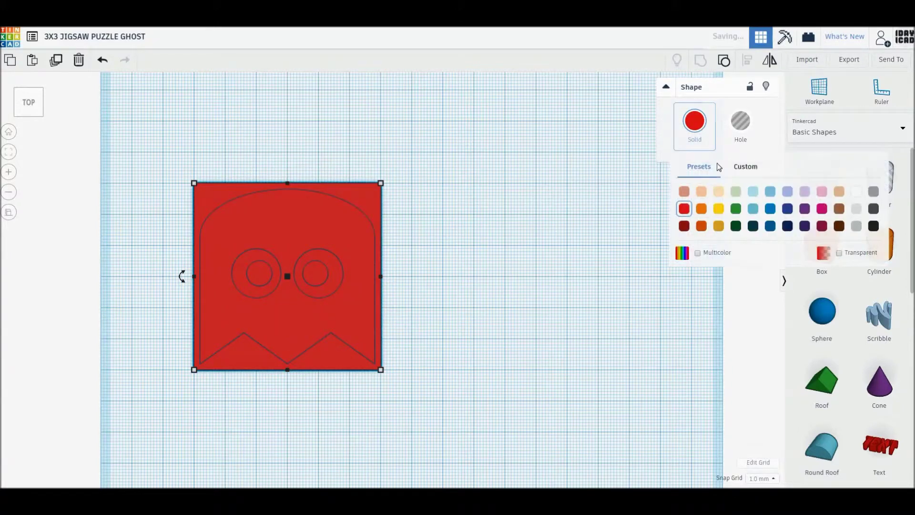
{"action": "left_click", "coordinate": [735, 191]}
Step: Add a 24 × 42 mm red box, a copy 30 mm right, and a cylinder above the left box
{"action": "left_click", "coordinate": [581, 209]}
{"action": "left_click_drag", "start_coordinate": [821, 244], "coordinate": [467, 275]}
{"action": "left_click_drag", "start_coordinate": [499, 308], "coordinate": [511, 376]}
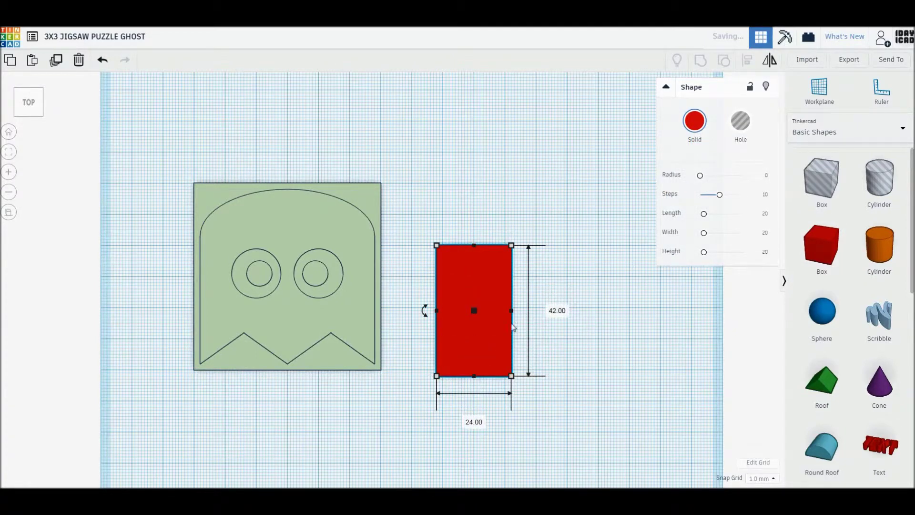
{"action": "key", "text": "ctrl+d"}
{"action": "left_click_drag", "start_coordinate": [482, 294], "coordinate": [575, 293]}
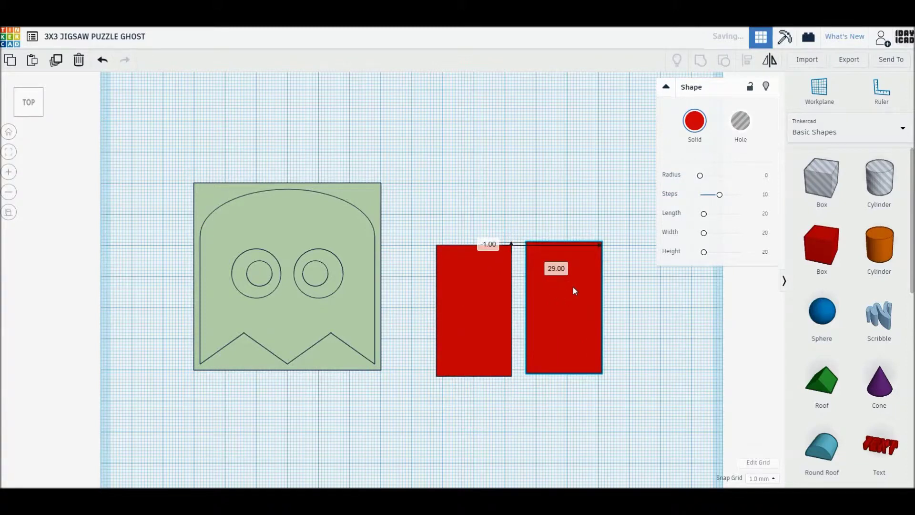
{"action": "left_click_drag", "start_coordinate": [879, 244], "coordinate": [496, 228]}
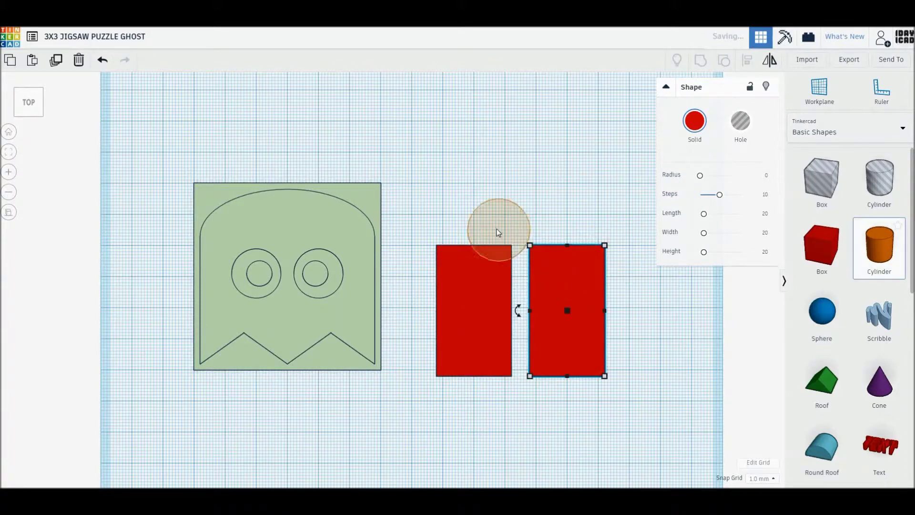
Step: Give the cylinder 64 sides and size it to an 8 × 8 mm circle
{"action": "left_click_drag", "start_coordinate": [706, 180], "coordinate": [741, 179]}
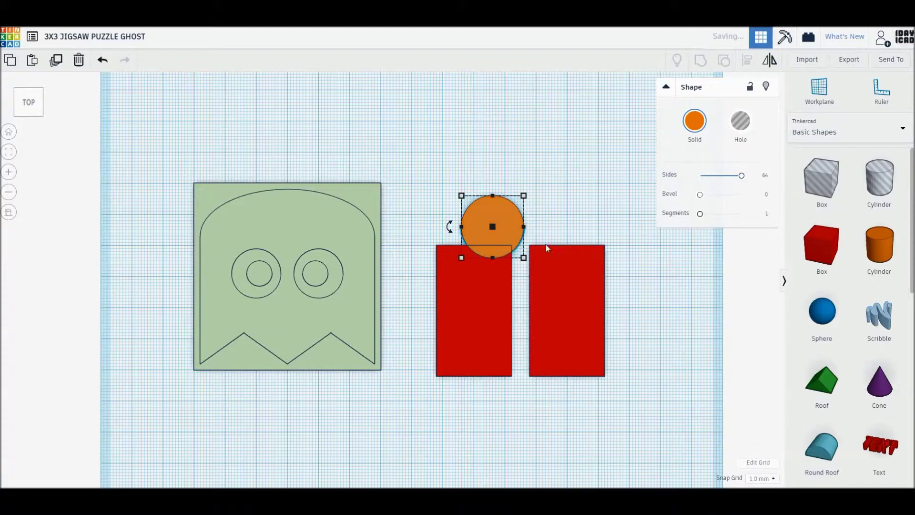
{"action": "left_click_drag", "start_coordinate": [524, 259], "coordinate": [504, 245]}
{"action": "left_click", "coordinate": [483, 284]}
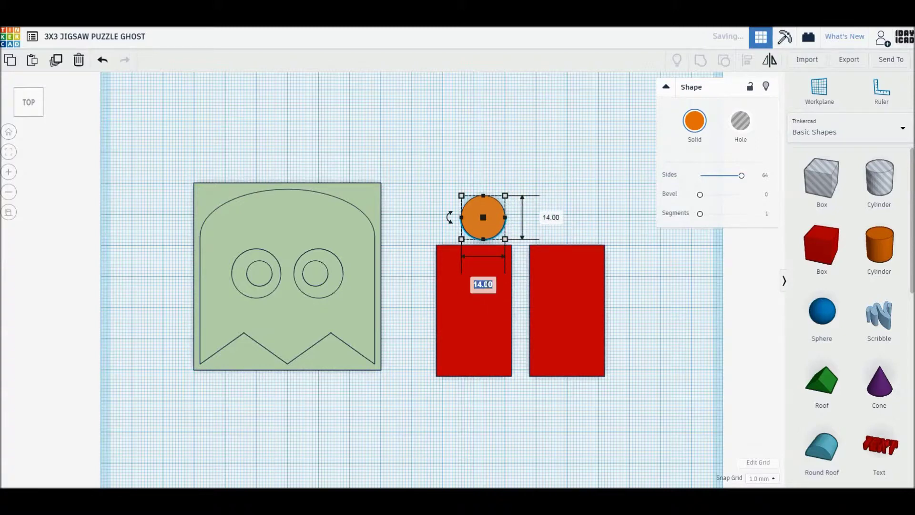
{"action": "key", "text": "Return"}
{"action": "key", "text": "ctrl+z"}
{"action": "left_click_drag", "start_coordinate": [523, 257], "coordinate": [504, 245], "text": "shift"}
{"action": "left_click", "coordinate": [490, 290]}
{"action": "type", "text": "8"}
{"action": "key", "text": "Return"}
{"action": "left_click", "coordinate": [551, 227]}
{"action": "type", "text": "8"}
{"action": "key", "text": "Return"}
Step: Set the 8 mm circle on the left red box's top edge
{"action": "left_click", "coordinate": [559, 170]}
{"action": "left_click_drag", "start_coordinate": [495, 226], "coordinate": [478, 253]}
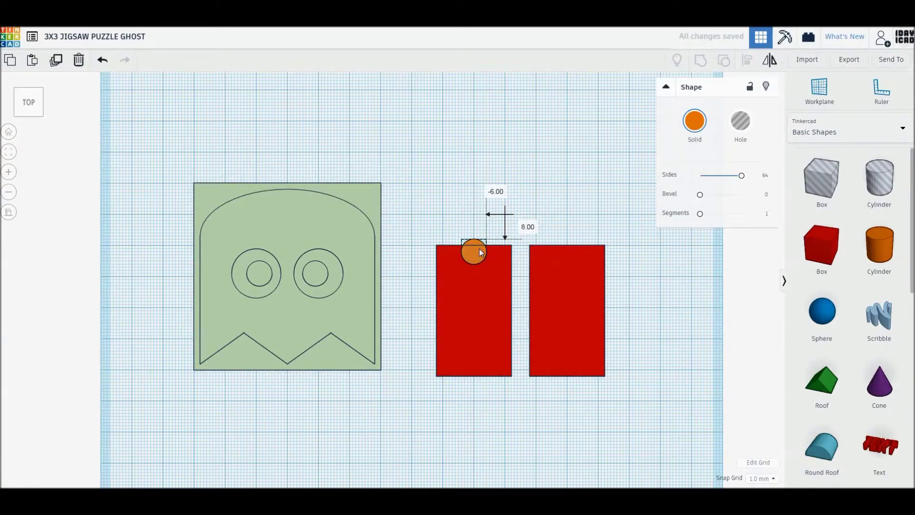
{"action": "left_click_drag", "start_coordinate": [478, 250], "coordinate": [568, 232]}
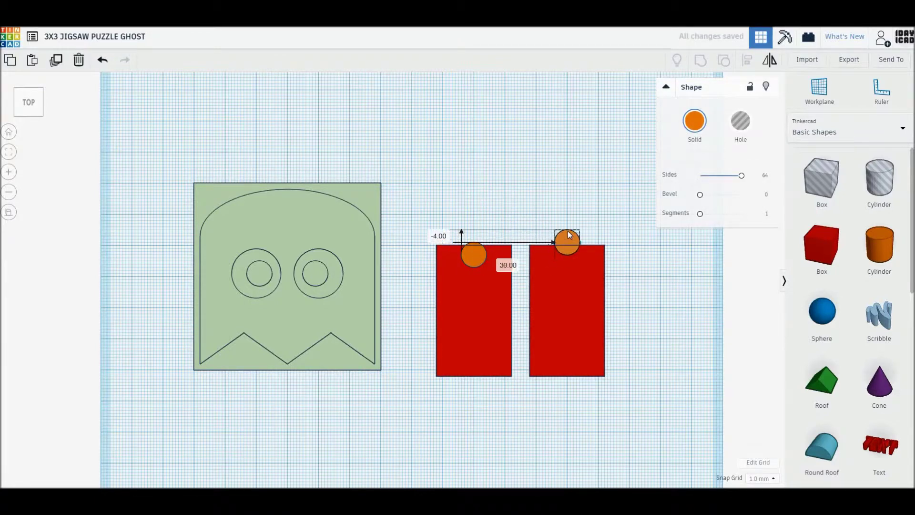
Step: Copy the circle onto the right box's top edge and resize it to 8.5 × 8.5 mm
{"action": "left_click_drag", "start_coordinate": [567, 228], "coordinate": [585, 255], "text": "alt"}
{"action": "left_click", "coordinate": [567, 297]}
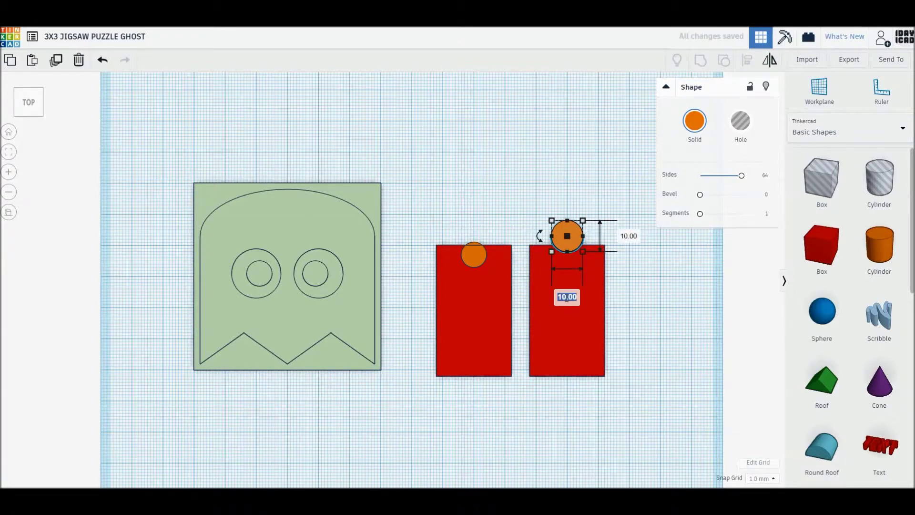
{"action": "type", "text": "8.5"}
{"action": "key", "text": "Return"}
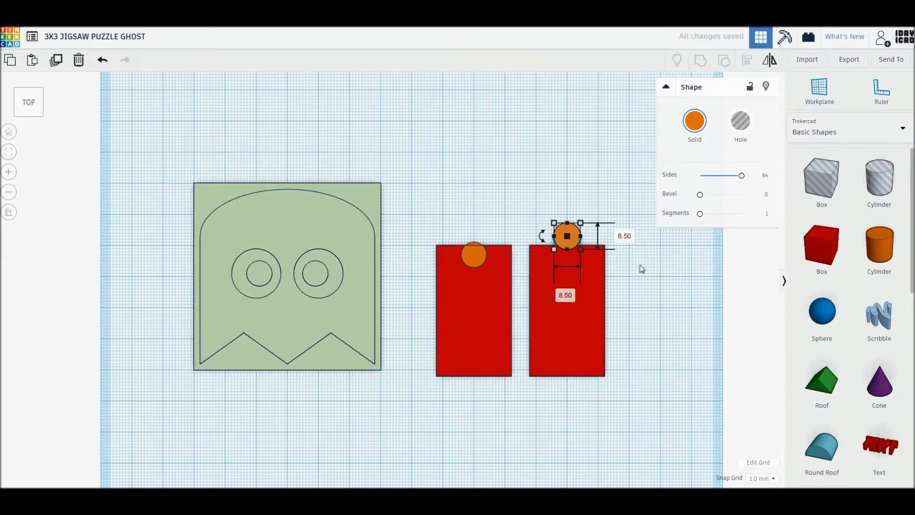
{"action": "key", "text": "ctrl+z"}
{"action": "left_click", "coordinate": [641, 268]}
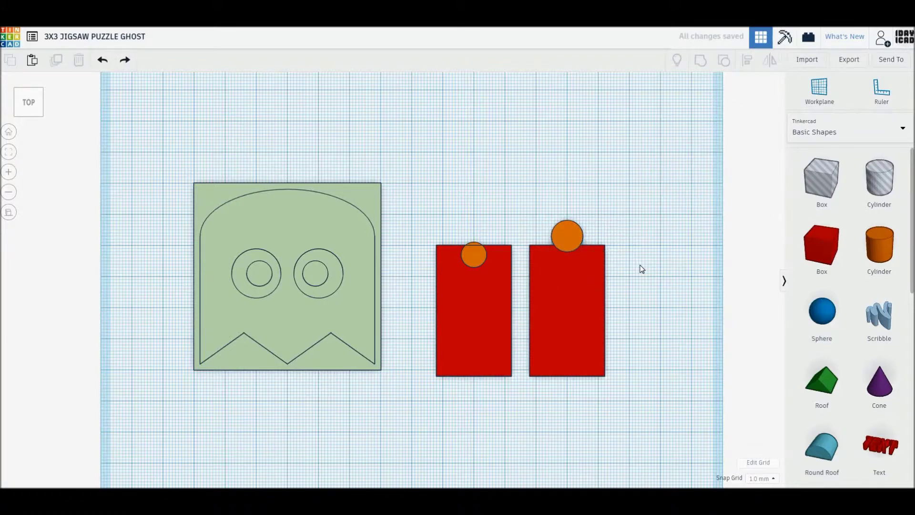
{"action": "left_click", "coordinate": [579, 248]}
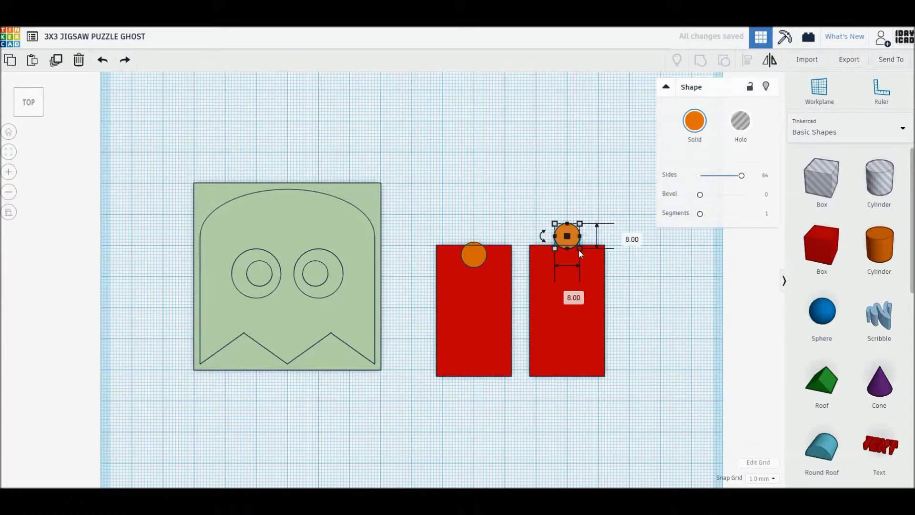
{"action": "left_click_drag", "start_coordinate": [581, 253], "coordinate": [585, 256], "text": "alt+shift"}
{"action": "left_click", "coordinate": [572, 299]}
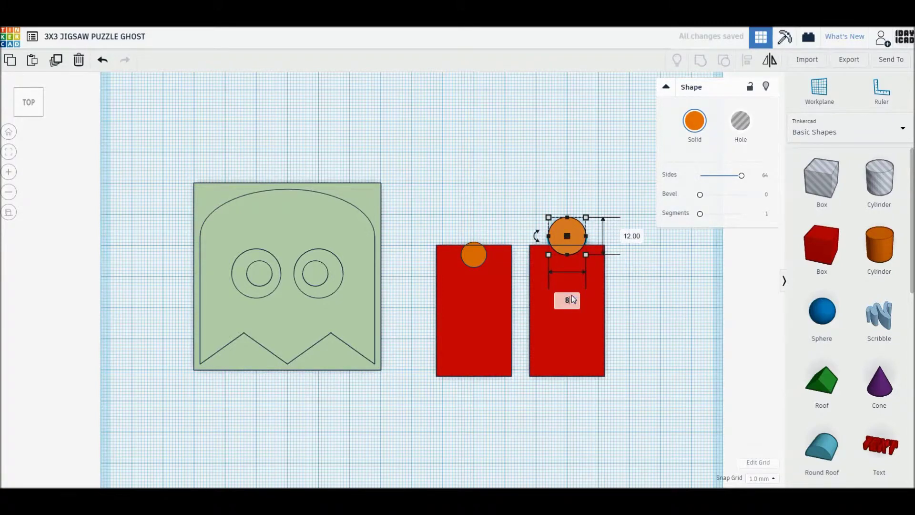
{"action": "type", "text": ".5"}
{"action": "key", "text": "Return"}
{"action": "left_click", "coordinate": [624, 236]}
{"action": "type", "text": "8.5"}
{"action": "key", "text": "Return"}
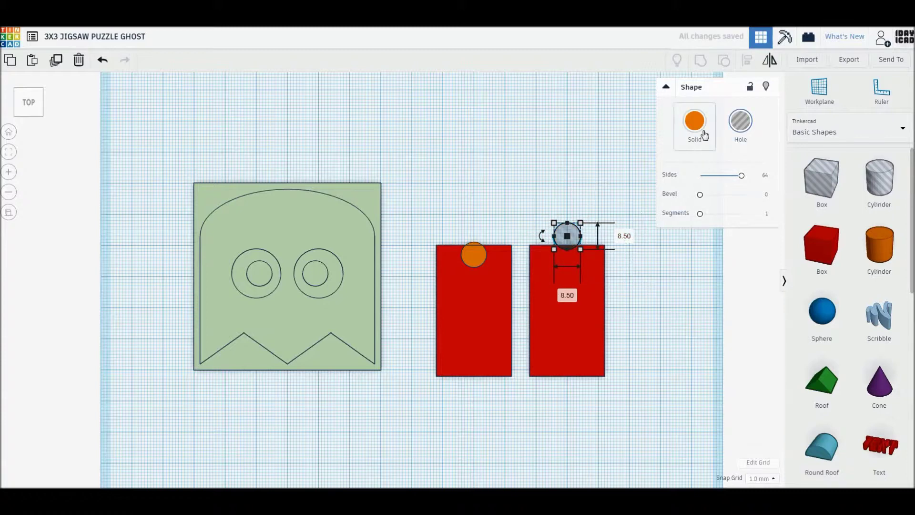
Step: Merge the right circle with the right box into a tabbed piece
{"action": "left_click", "coordinate": [694, 121]}
{"action": "left_click", "coordinate": [567, 309], "text": "shift"}
{"action": "key", "text": "ctrl+g"}
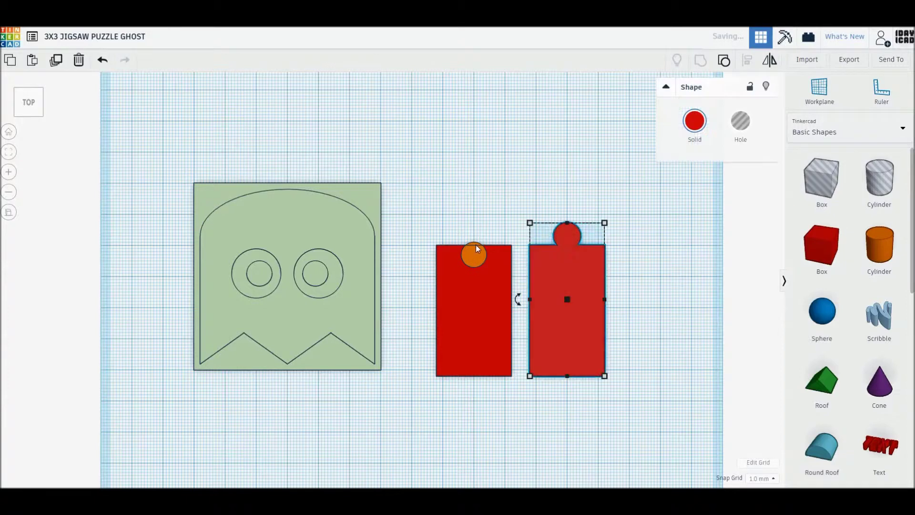
Step: Make the left circle a hole and group it with the left box to cut a notch
{"action": "left_click", "coordinate": [473, 255]}
{"action": "left_click", "coordinate": [740, 121]}
{"action": "left_click_drag", "start_coordinate": [464, 201], "coordinate": [498, 292]}
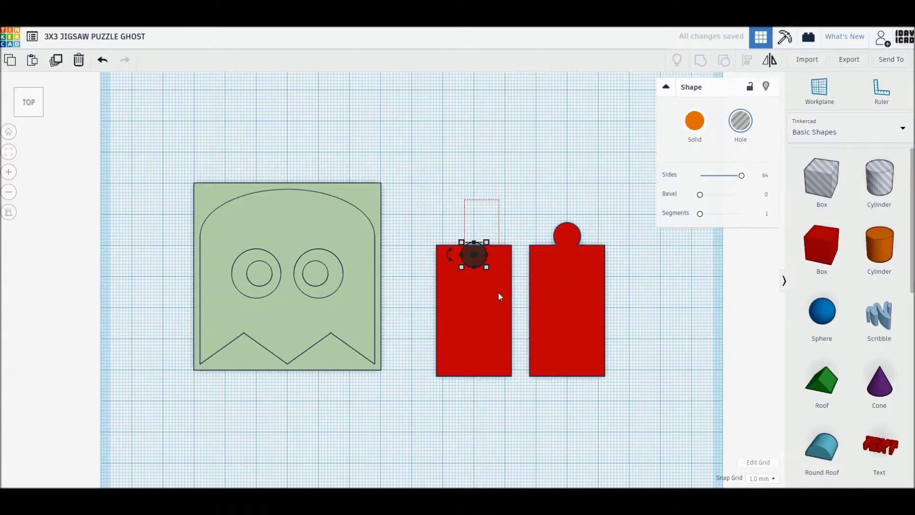
{"action": "key", "text": "ctrl+g"}
Step: Turn both red puzzle pieces into holes
{"action": "left_click_drag", "start_coordinate": [464, 197], "coordinate": [634, 355]}
{"action": "left_click", "coordinate": [739, 120]}
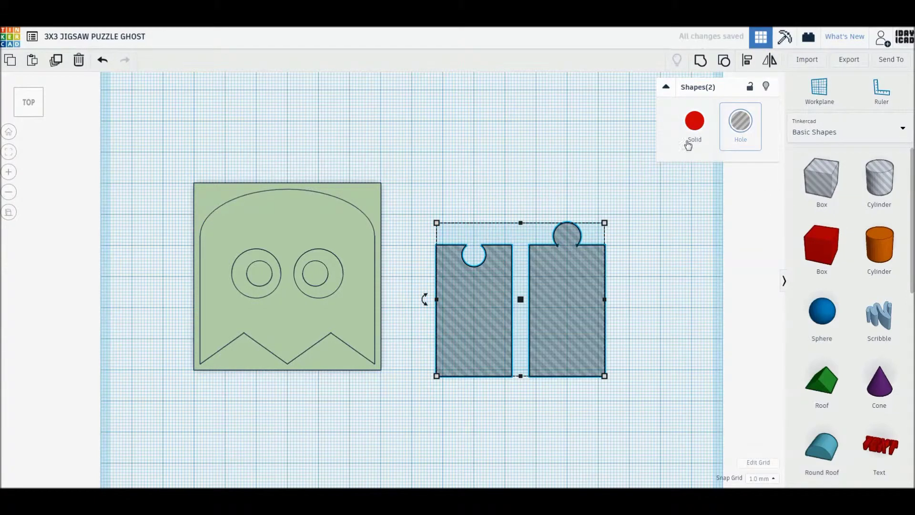
{"action": "left_click", "coordinate": [551, 197]}
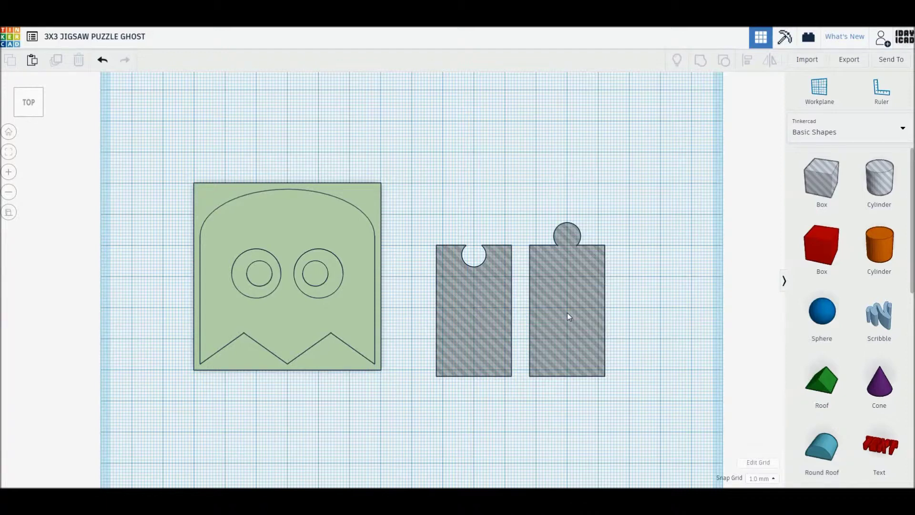
Step: Copy the notched hole piece, rotate it 90° and place it at the ghost plate's top edge
{"action": "left_click_drag", "start_coordinate": [502, 312], "coordinate": [418, 315], "text": "alt"}
{"action": "left_click_drag", "start_coordinate": [289, 253], "coordinate": [547, 107]}
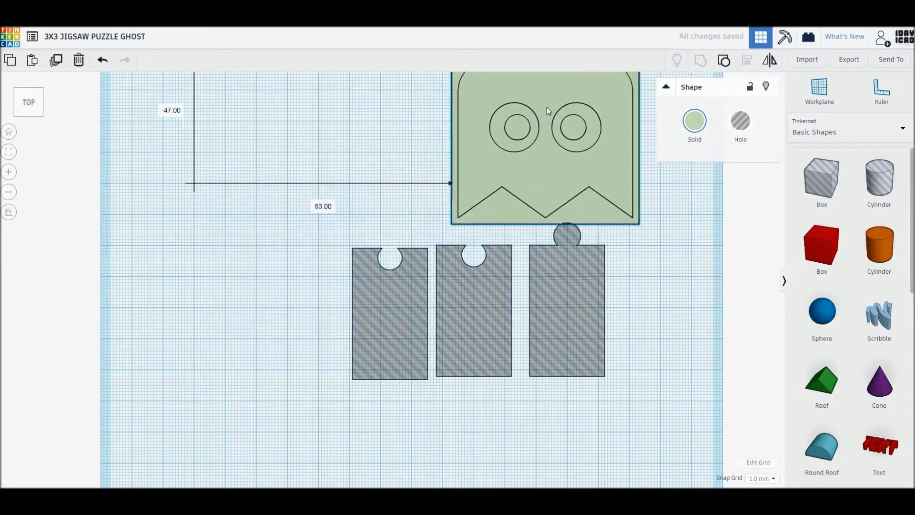
{"action": "key", "text": "ctrl+z"}
{"action": "mouse_move", "coordinate": [320, 322]}
{"action": "left_mouse_down"}
{"action": "mouse_move", "coordinate": [528, 138]}
{"action": "mouse_move", "coordinate": [570, 119]}
{"action": "left_mouse_up"}
{"action": "left_click_drag", "start_coordinate": [402, 276], "coordinate": [296, 272]}
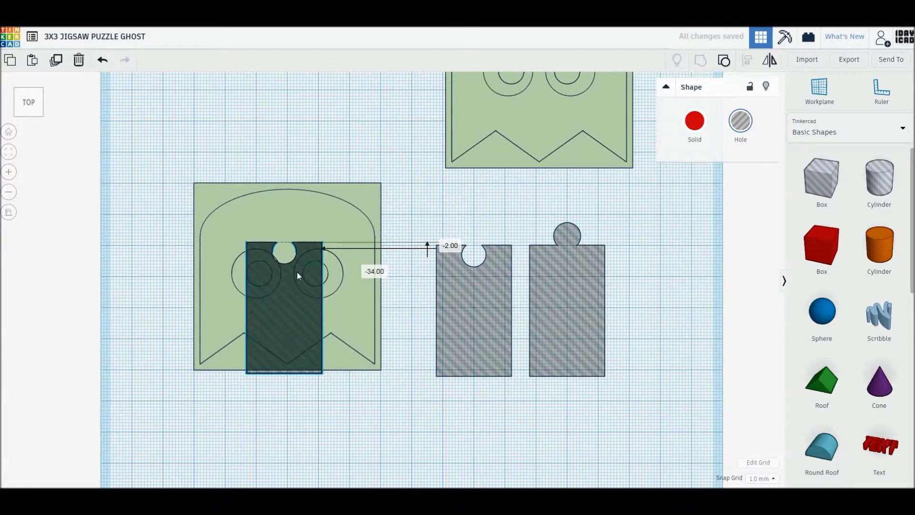
{"action": "left_click_drag", "start_coordinate": [297, 272], "coordinate": [328, 231]}
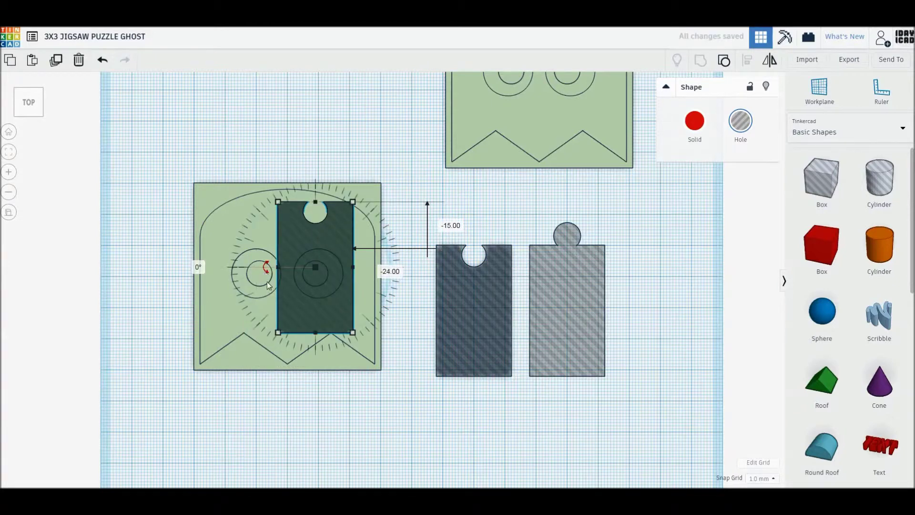
{"action": "left_click_drag", "start_coordinate": [265, 280], "coordinate": [311, 302]}
{"action": "mouse_move", "coordinate": [355, 277]}
{"action": "left_mouse_down"}
{"action": "mouse_move", "coordinate": [406, 225]}
{"action": "mouse_move", "coordinate": [430, 225]}
{"action": "left_mouse_up"}
Step: Place a tabbed hole copy on the plate and lower the rotated notched piece to the middle row
{"action": "left_click_drag", "start_coordinate": [552, 284], "coordinate": [298, 287], "text": "alt"}
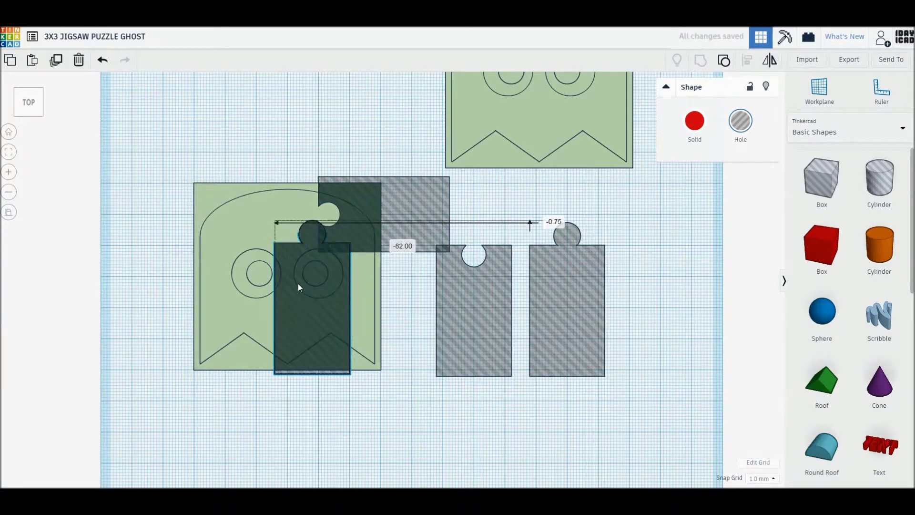
{"action": "left_click_drag", "start_coordinate": [308, 375], "coordinate": [298, 379]}
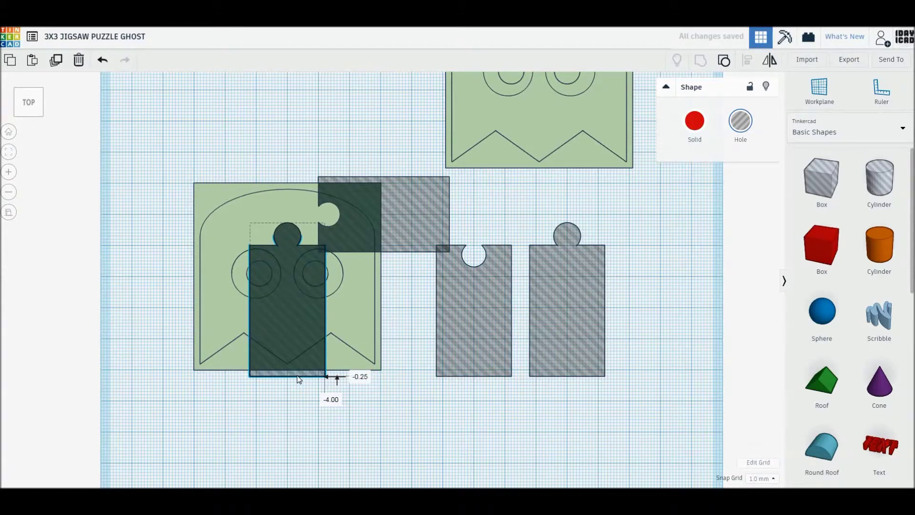
{"action": "left_click", "coordinate": [460, 335]}
{"action": "left_click_drag", "start_coordinate": [472, 307], "coordinate": [456, 314], "text": "alt"}
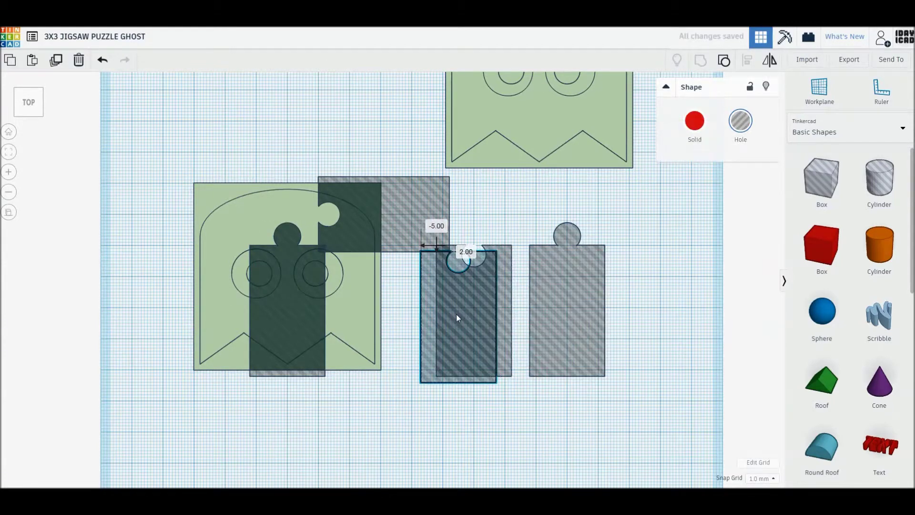
{"action": "key", "text": "ctrl+z"}
{"action": "key", "text": "ctrl+z"}
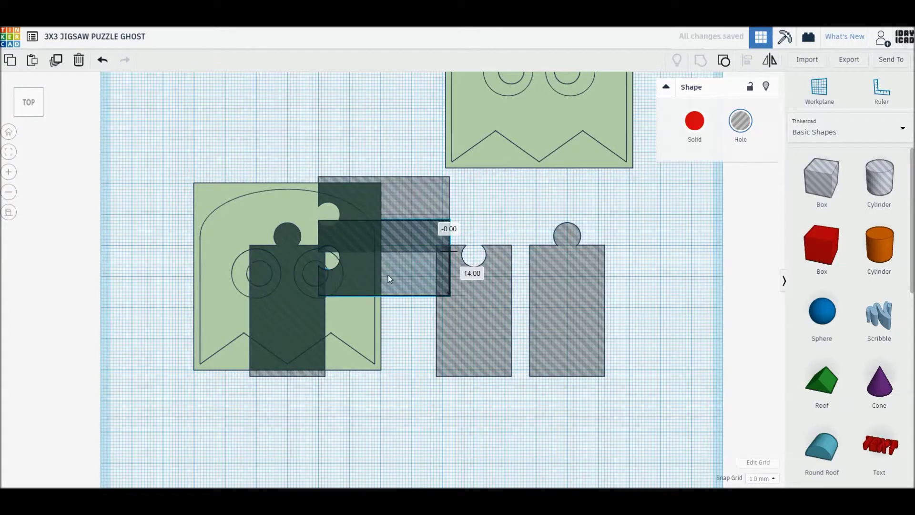
{"action": "left_click_drag", "start_coordinate": [387, 275], "coordinate": [388, 288]}
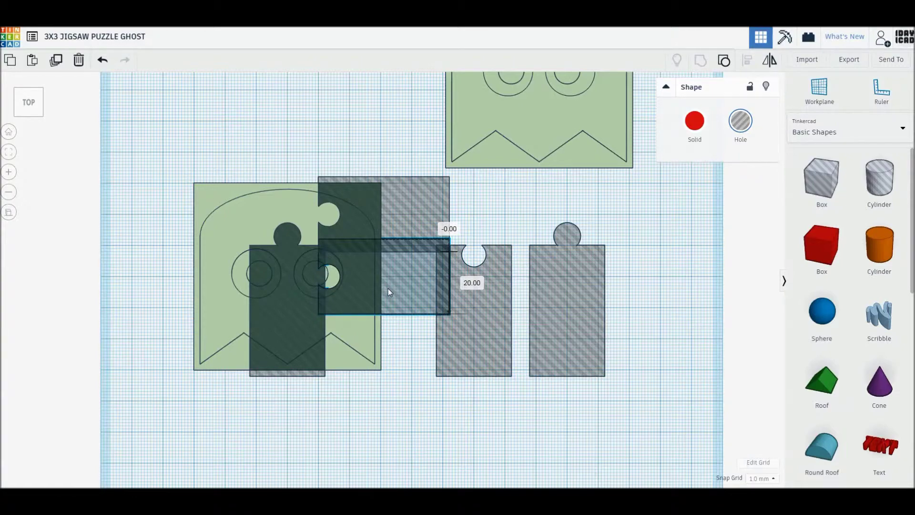
{"action": "left_click", "coordinate": [388, 292]}
Step: Zoom in and out to check the layout, then select the middle hole box
{"action": "scroll", "coordinate": [242, 305], "scroll_direction": "up", "scroll_amount": 1}
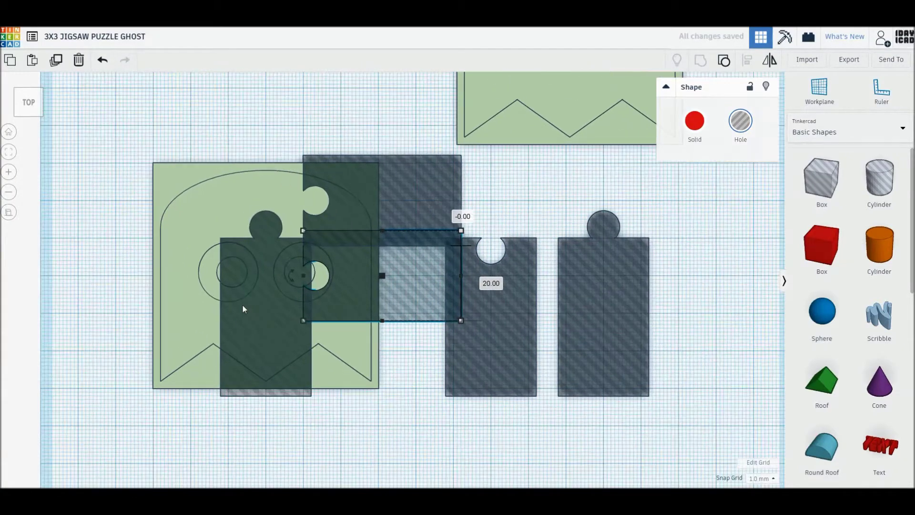
{"action": "scroll", "coordinate": [242, 306], "scroll_direction": "up", "scroll_amount": 2}
{"action": "scroll", "coordinate": [242, 308], "scroll_direction": "up", "scroll_amount": 1}
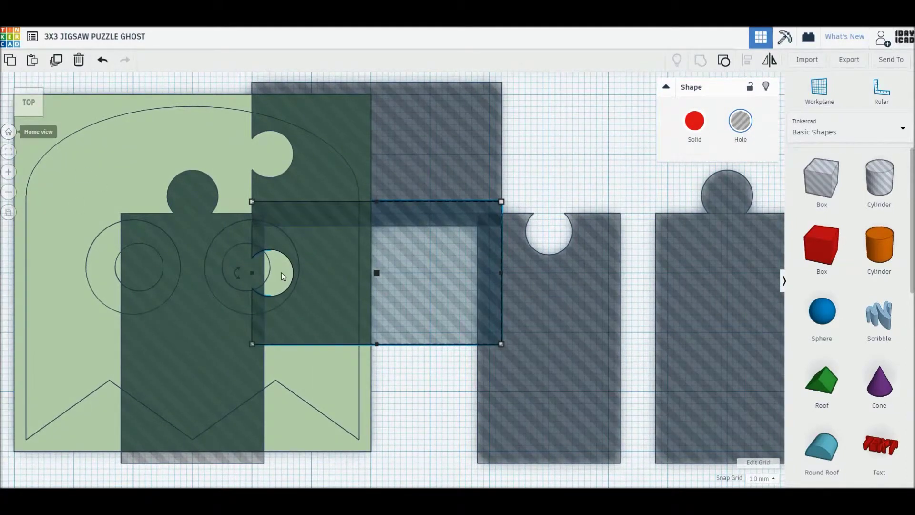
{"action": "scroll", "coordinate": [281, 272], "scroll_direction": "down", "scroll_amount": 2}
{"action": "scroll", "coordinate": [281, 272], "scroll_direction": "down", "scroll_amount": 2}
{"action": "scroll", "coordinate": [281, 272], "scroll_direction": "down", "scroll_amount": 1}
{"action": "scroll", "coordinate": [281, 272], "scroll_direction": "down", "scroll_amount": 1}
{"action": "left_click", "coordinate": [408, 367]}
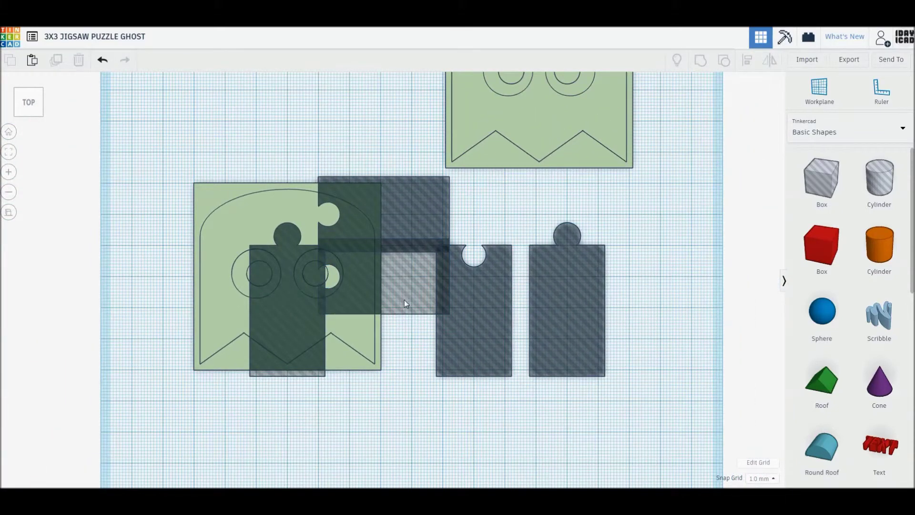
Step: Restore the middle hole box and reposition it over the lower pieces, nudging it up 2 mm
{"action": "left_click", "coordinate": [404, 300]}
{"action": "key", "text": "Delete"}
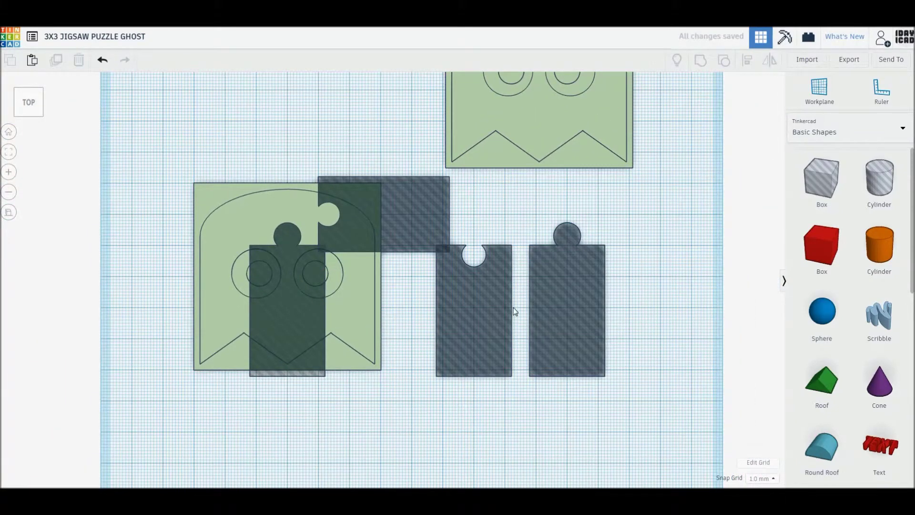
{"action": "key", "text": "ctrl+z"}
{"action": "left_click_drag", "start_coordinate": [367, 306], "coordinate": [430, 352]}
{"action": "left_click", "coordinate": [388, 298]}
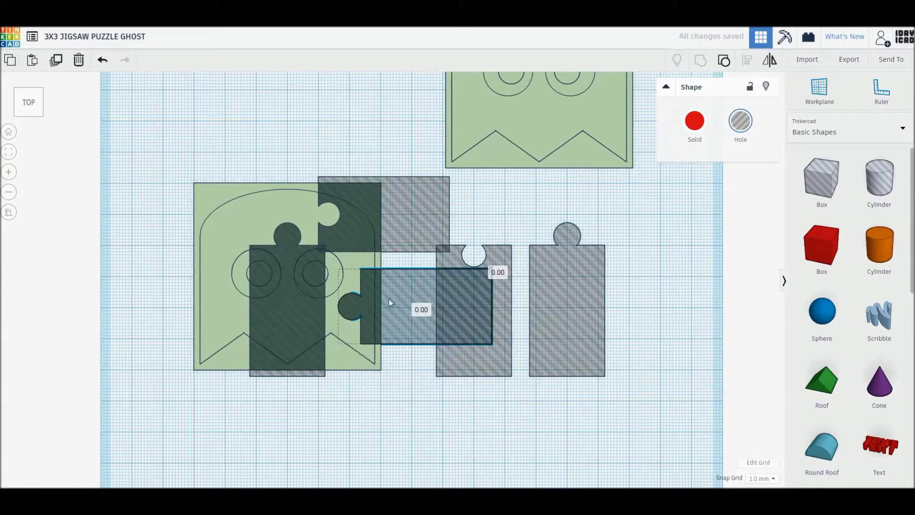
{"action": "left_click_drag", "start_coordinate": [395, 302], "coordinate": [435, 284]}
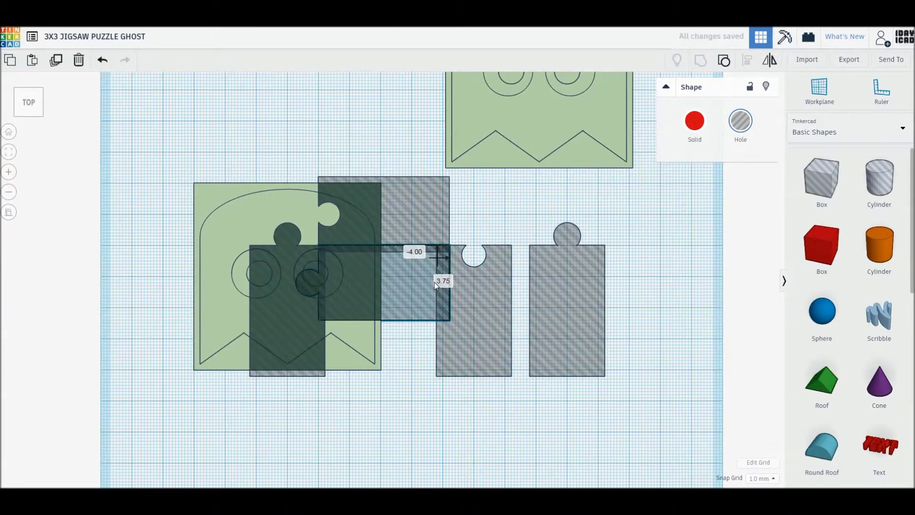
{"action": "key", "text": "Up"}
{"action": "key", "text": "Up"}
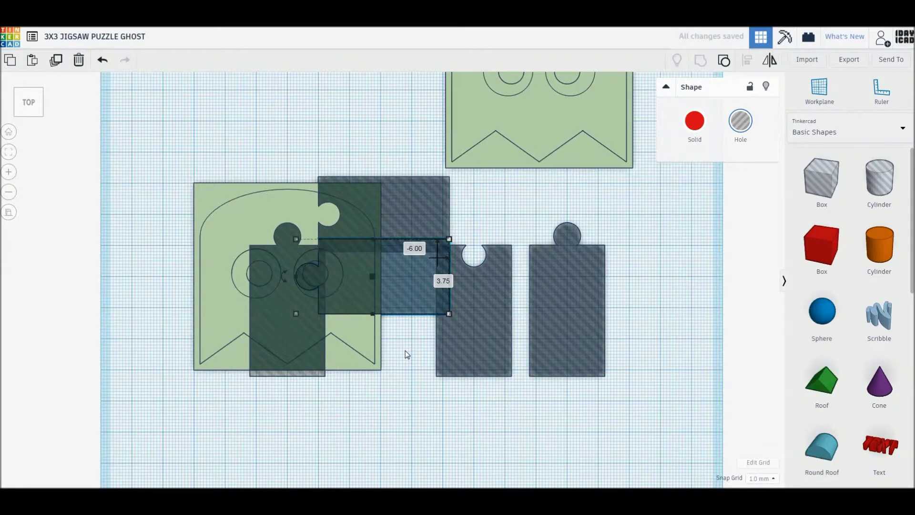
{"action": "left_click_drag", "start_coordinate": [402, 271], "coordinate": [402, 338]}
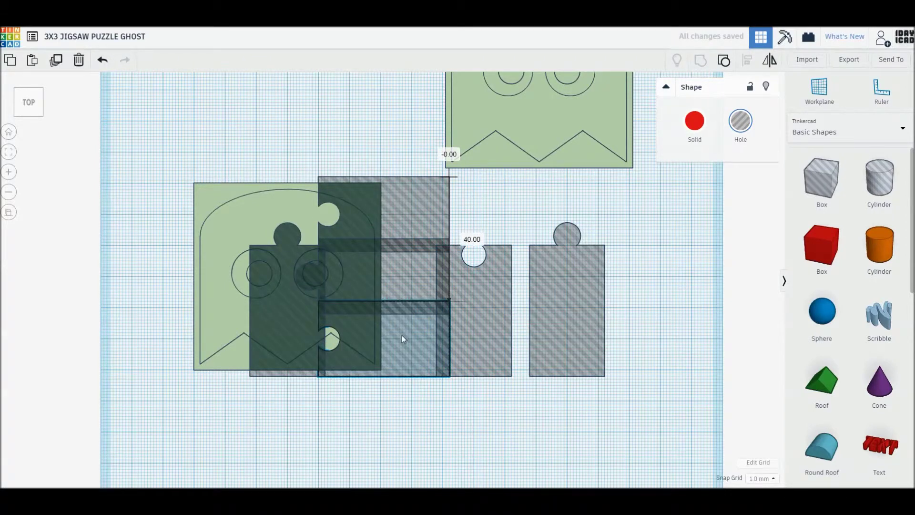
Step: Delete the two unwanted hole bars and paste a notched hole box at the plate's top-left
{"action": "left_click_drag", "start_coordinate": [420, 416], "coordinate": [402, 292]}
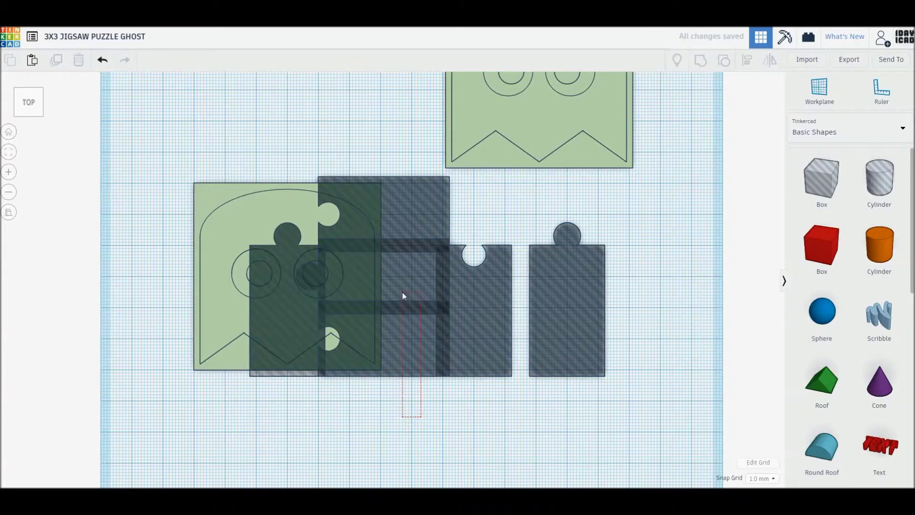
{"action": "key", "text": "Delete"}
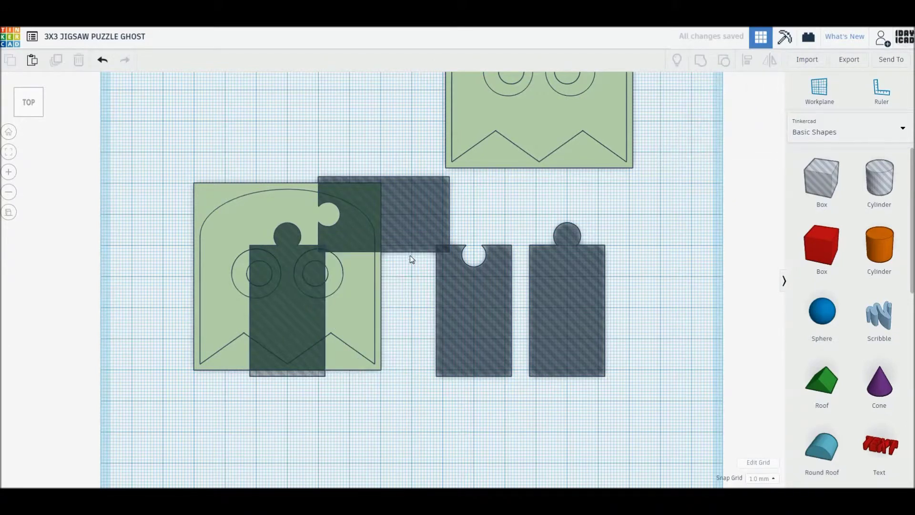
{"action": "key", "text": "ctrl+v"}
{"action": "left_click_drag", "start_coordinate": [268, 220], "coordinate": [252, 223]}
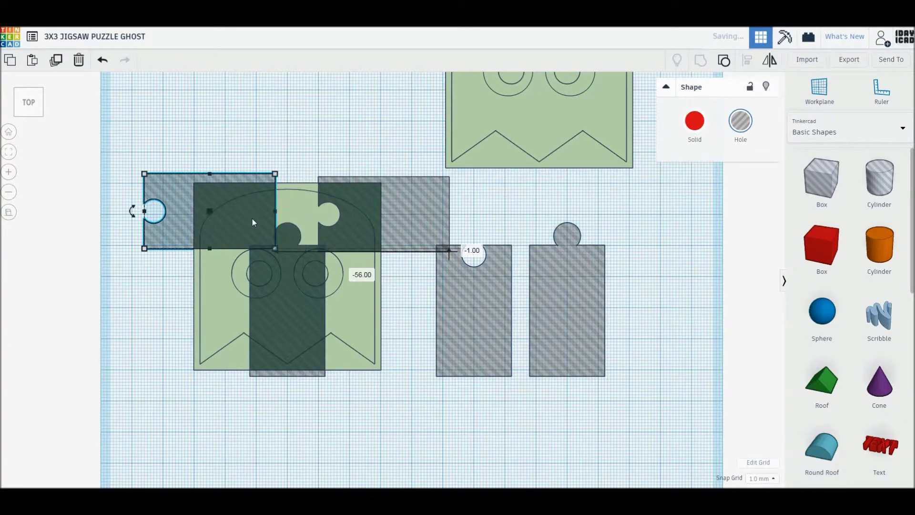
Step: Shift the notched hole box left and add a tall hole box over the ghost's lower-left
{"action": "left_click_drag", "start_coordinate": [155, 210], "coordinate": [137, 213]}
{"action": "left_click_drag", "start_coordinate": [820, 179], "coordinate": [352, 285]}
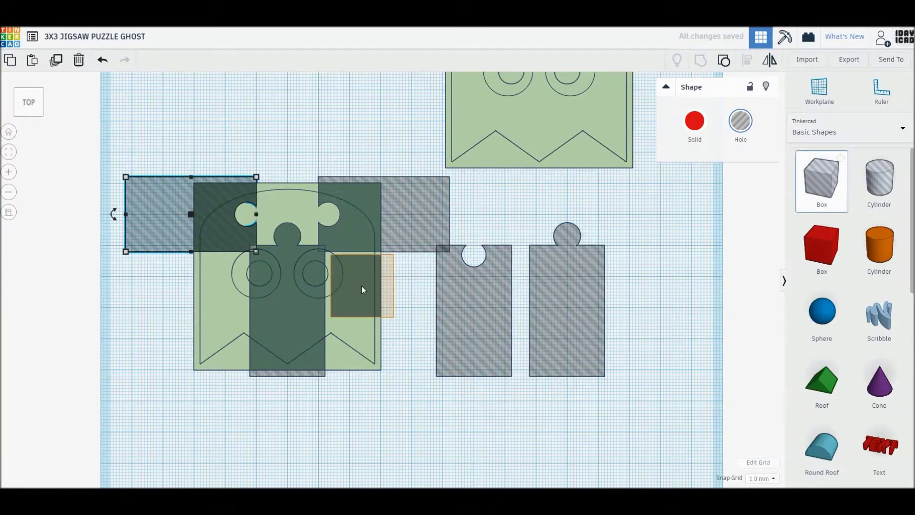
{"action": "left_click_drag", "start_coordinate": [353, 311], "coordinate": [354, 371]}
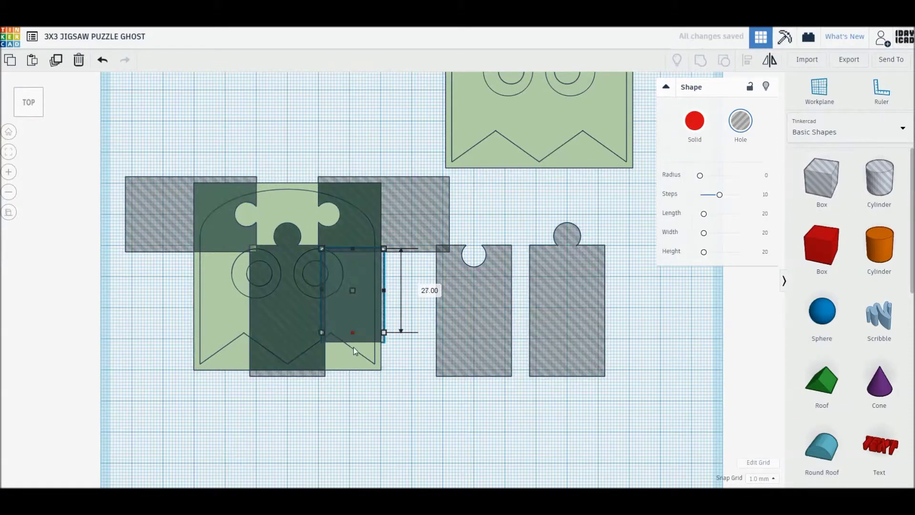
{"action": "left_click_drag", "start_coordinate": [362, 342], "coordinate": [231, 344]}
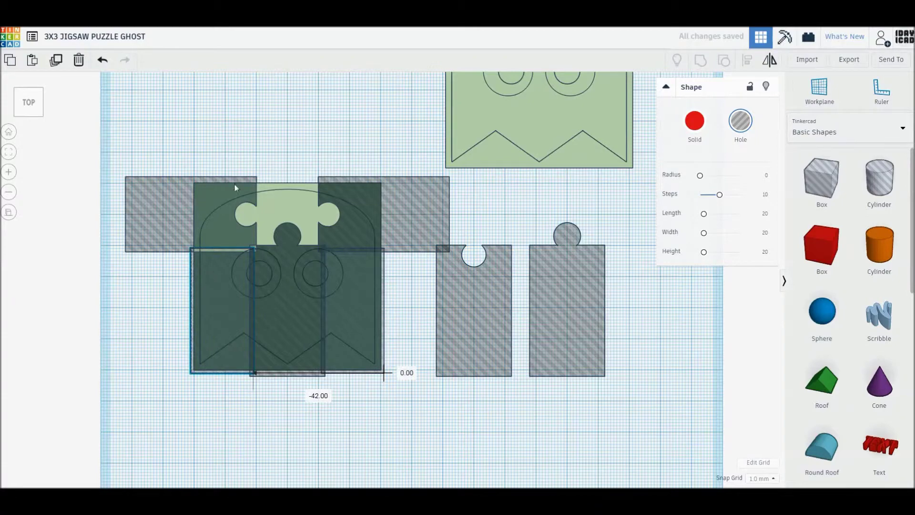
Step: Group the ghost plate with its hole boxes to cut the top-middle piece, then move it up
{"action": "left_click_drag", "start_coordinate": [233, 183], "coordinate": [346, 295]}
{"action": "key", "text": "ctrl+g"}
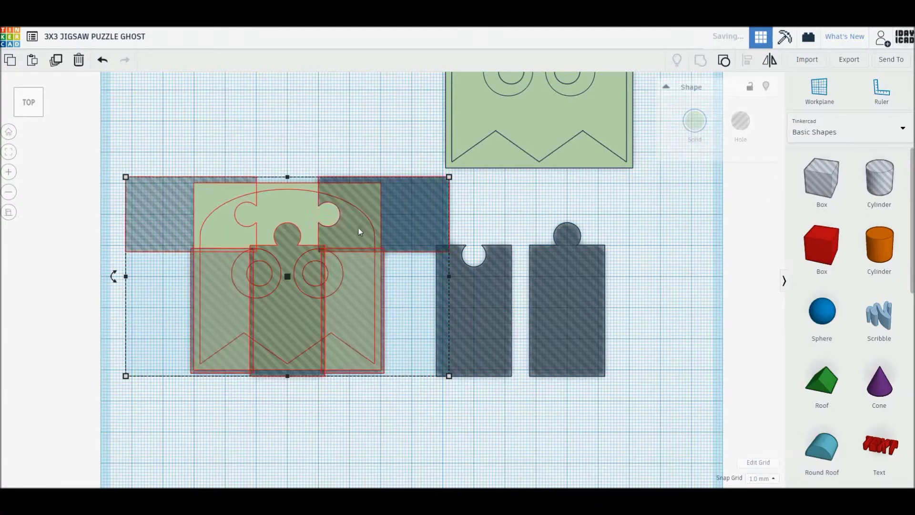
{"action": "mouse_move", "coordinate": [299, 240]}
{"action": "left_mouse_down"}
{"action": "mouse_move", "coordinate": [296, 149]}
{"action": "mouse_move", "coordinate": [280, 90]}
{"action": "left_mouse_up"}
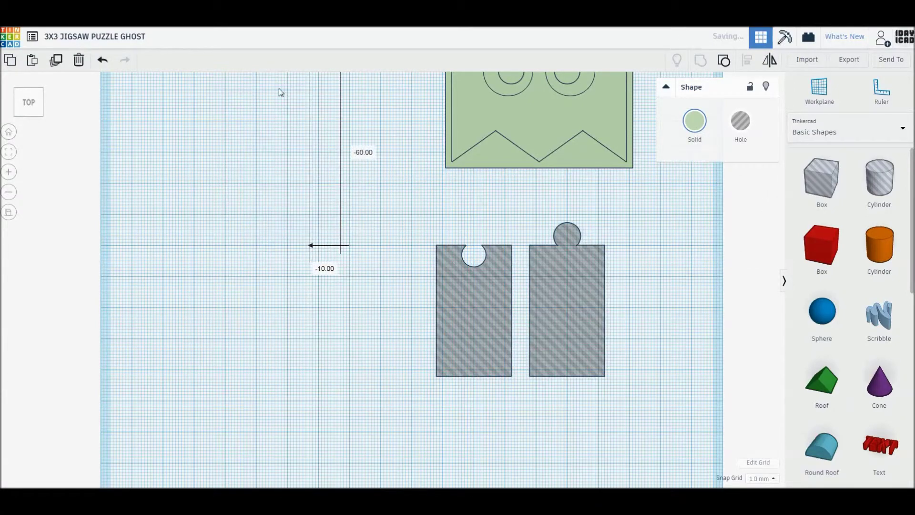
{"action": "middle_click_drag", "start_coordinate": [280, 90], "coordinate": [304, 303]}
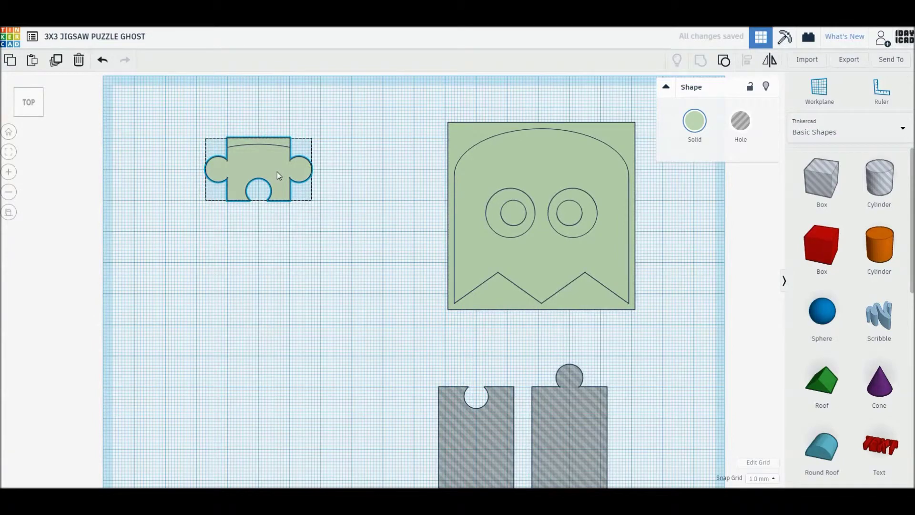
Step: Place a fresh copy of the ghost plate below the cut piece
{"action": "left_click_drag", "start_coordinate": [565, 215], "coordinate": [374, 388], "text": "alt"}
{"action": "middle_click_drag", "start_coordinate": [402, 299], "coordinate": [399, 233]}
{"action": "mouse_move", "coordinate": [399, 233]}
{"action": "left_mouse_down"}
{"action": "mouse_move", "coordinate": [390, 273]}
{"action": "mouse_move", "coordinate": [372, 277]}
{"action": "left_mouse_up"}
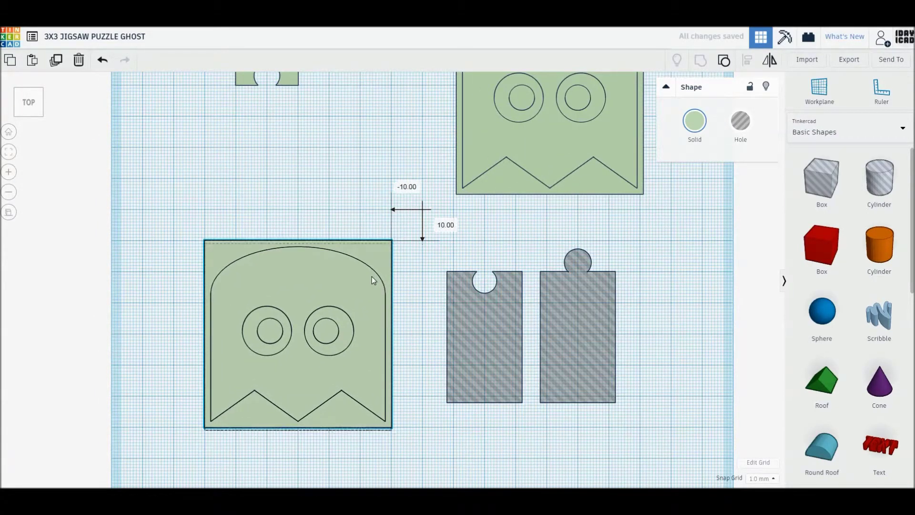
Step: Put hole copies over the plate's top and bottom middle, mirroring the lower one so its notch faces up
{"action": "left_click", "coordinate": [425, 283]}
{"action": "left_click_drag", "start_coordinate": [504, 326], "coordinate": [344, 282], "text": "alt"}
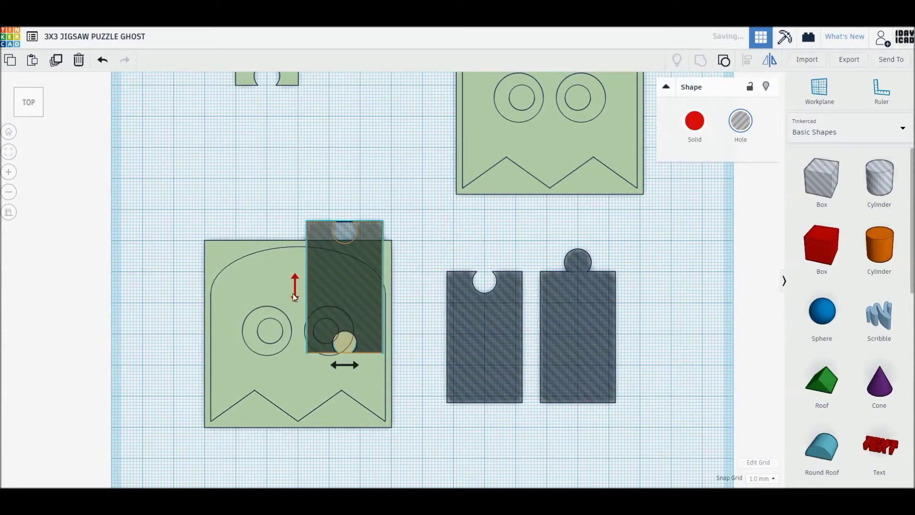
{"action": "mouse_move", "coordinate": [359, 228]}
{"action": "left_mouse_down"}
{"action": "mouse_move", "coordinate": [310, 179]}
{"action": "mouse_move", "coordinate": [313, 385]}
{"action": "mouse_move", "coordinate": [311, 377]}
{"action": "left_mouse_up"}
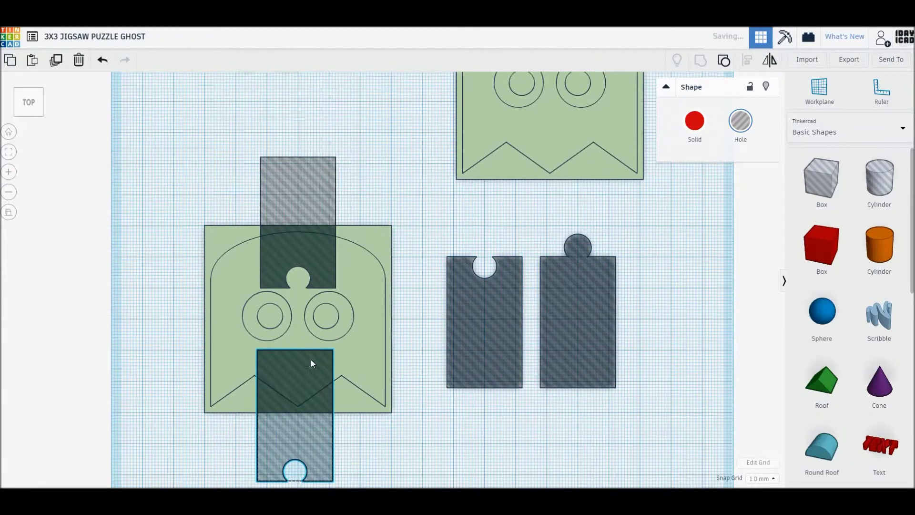
{"action": "middle_click_drag", "start_coordinate": [311, 378], "coordinate": [294, 367]}
{"action": "key", "text": "m"}
{"action": "left_click", "coordinate": [246, 389]}
{"action": "key", "text": "Escape"}
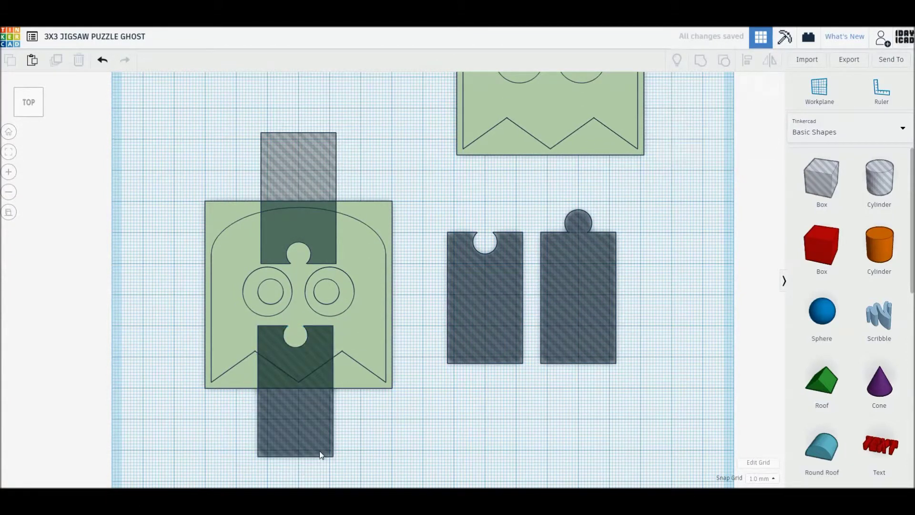
{"action": "left_click_drag", "start_coordinate": [322, 450], "coordinate": [339, 452]}
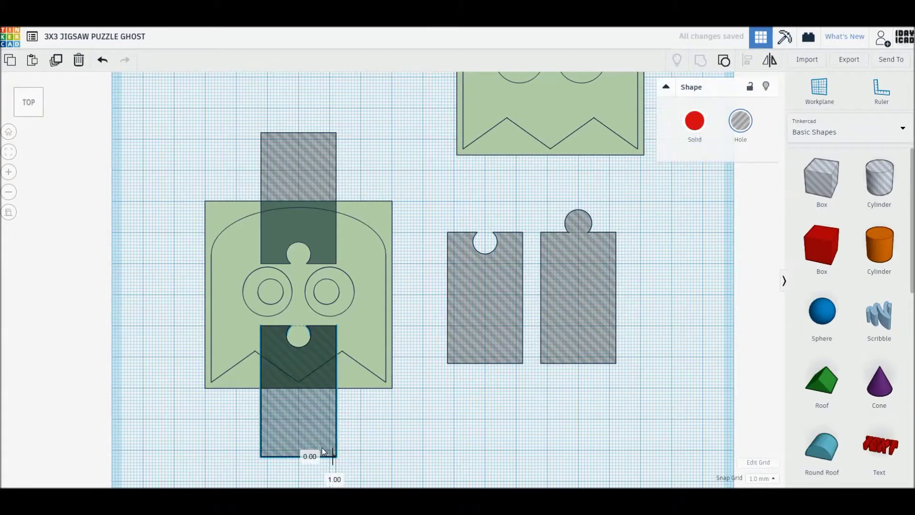
Step: Add the knobbed hole piece, rotated 90°, on the ghost's right and a mirrored copy on its left
{"action": "left_click_drag", "start_coordinate": [548, 328], "coordinate": [395, 323], "text": "alt"}
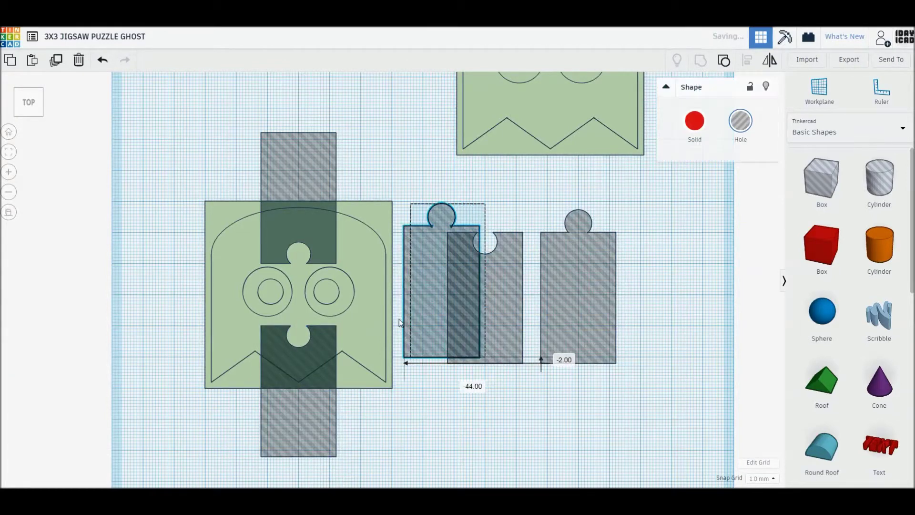
{"action": "left_click_drag", "start_coordinate": [374, 277], "coordinate": [425, 331]}
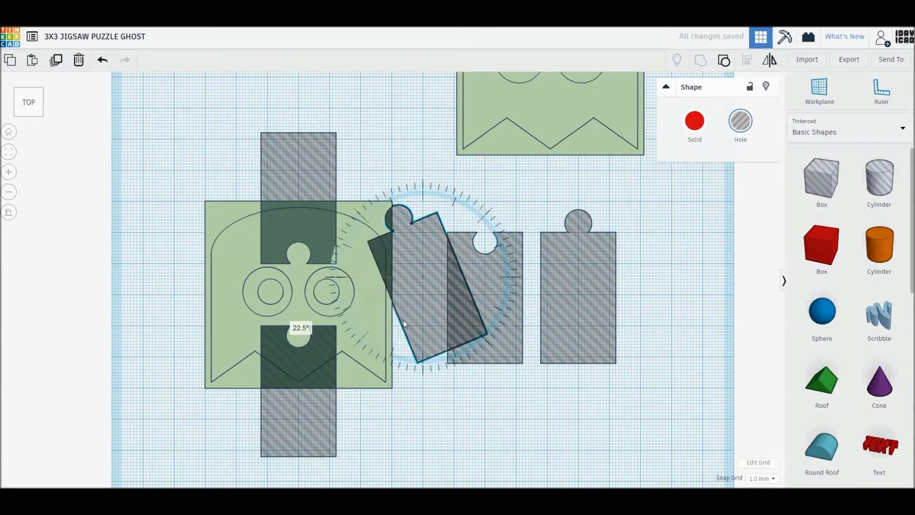
{"action": "mouse_move", "coordinate": [430, 293]}
{"action": "left_mouse_down"}
{"action": "mouse_move", "coordinate": [401, 278]}
{"action": "mouse_move", "coordinate": [441, 296]}
{"action": "left_mouse_up"}
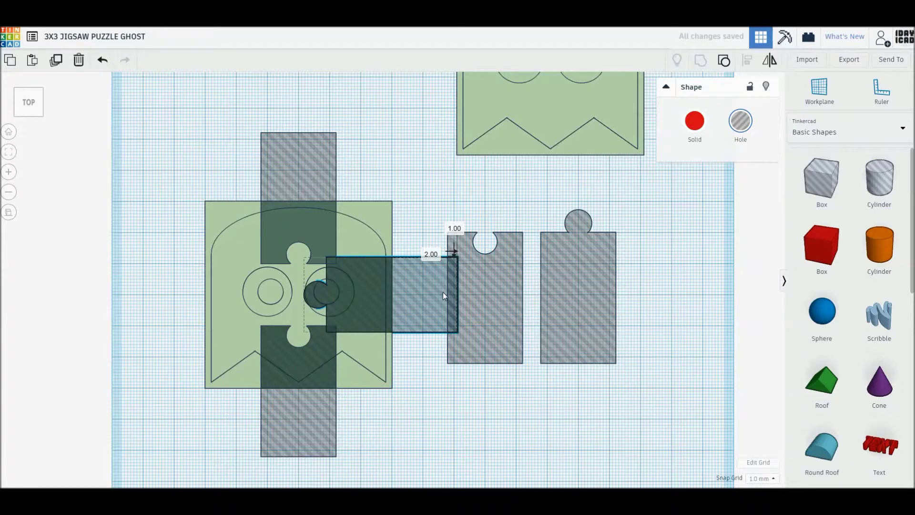
{"action": "left_click_drag", "start_coordinate": [443, 295], "coordinate": [270, 298]}
{"action": "key", "text": "m"}
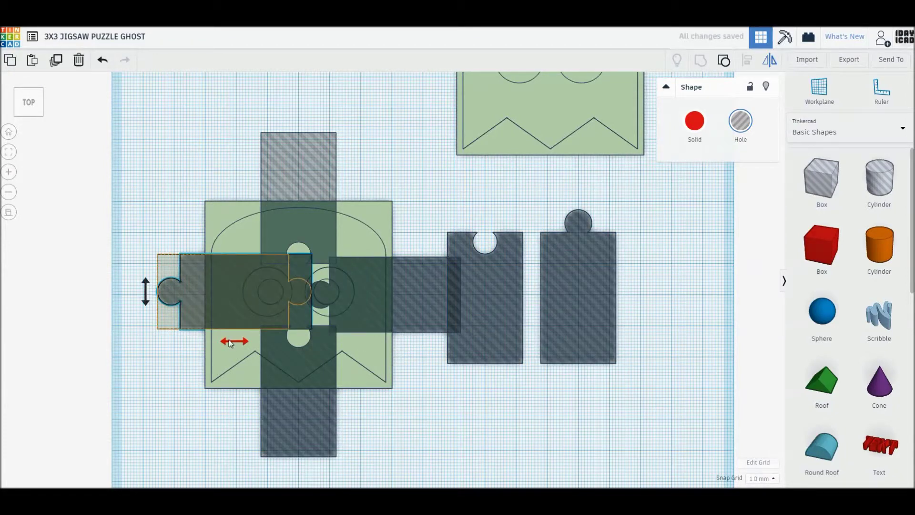
{"action": "left_click", "coordinate": [234, 341]}
{"action": "left_click_drag", "start_coordinate": [165, 290], "coordinate": [145, 289]}
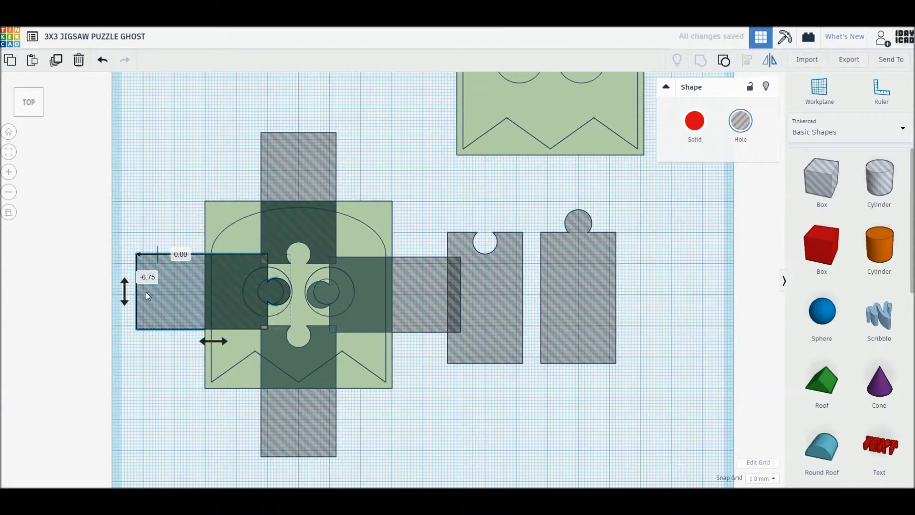
{"action": "left_click_drag", "start_coordinate": [146, 296], "coordinate": [163, 289]}
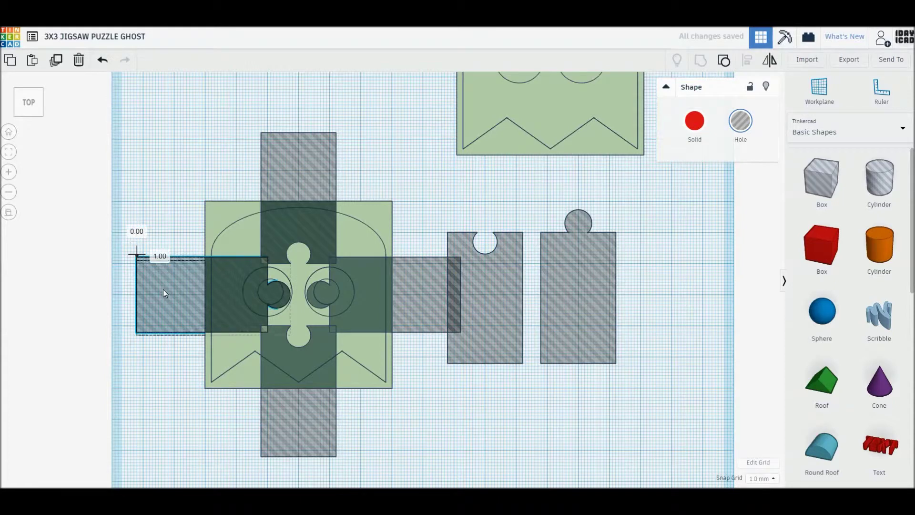
{"action": "left_click", "coordinate": [768, 189]}
Step: Add box holes over the top corners and duplicate them onto the bottom corners
{"action": "left_click_drag", "start_coordinate": [822, 178], "coordinate": [362, 229]}
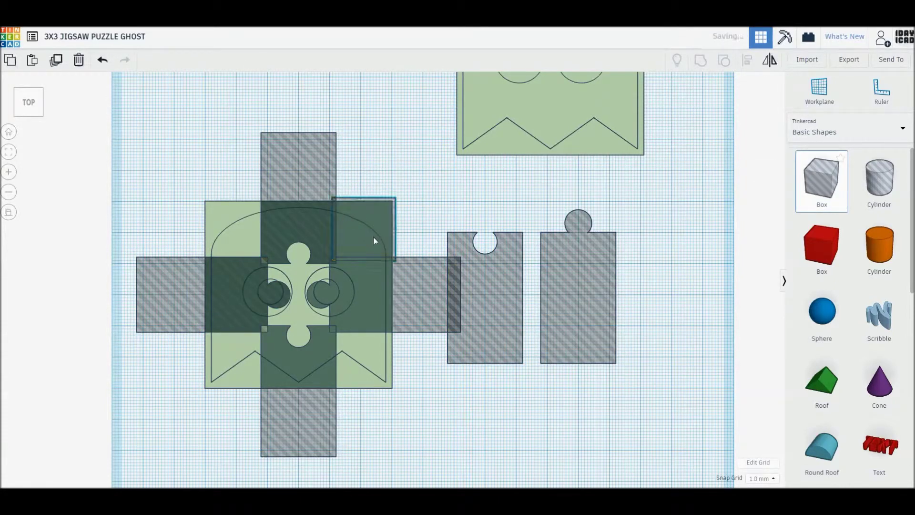
{"action": "left_click_drag", "start_coordinate": [279, 242], "coordinate": [248, 244]}
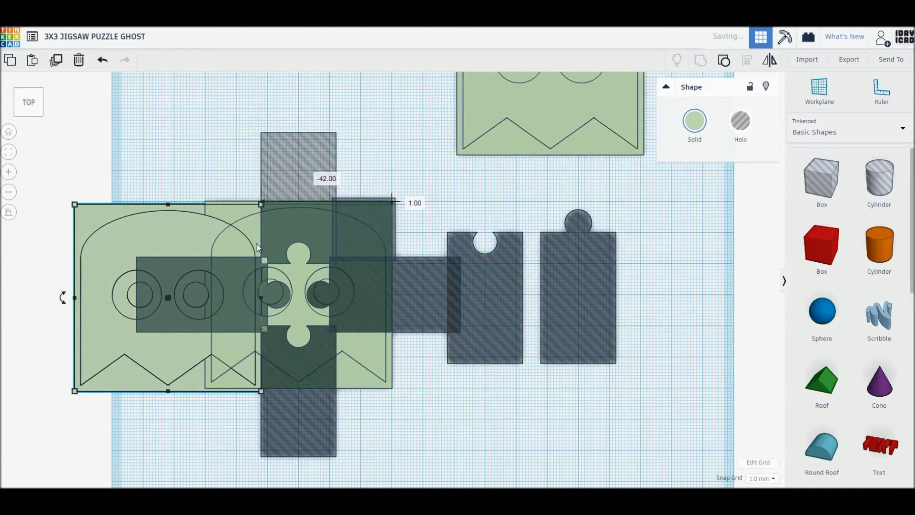
{"action": "key", "text": "ctrl+z"}
{"action": "left_click_drag", "start_coordinate": [364, 244], "coordinate": [251, 247]}
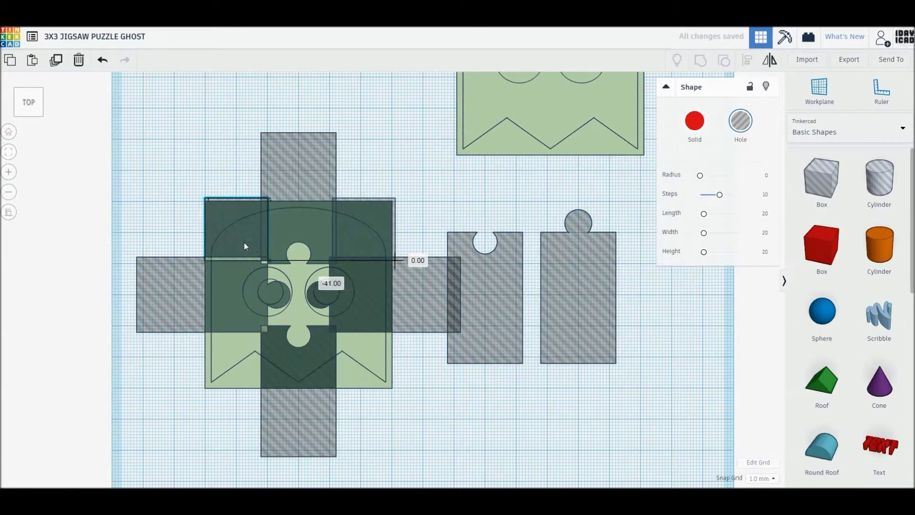
{"action": "left_click", "coordinate": [369, 244], "text": "shift"}
{"action": "key", "text": "ctrl+d"}
{"action": "left_click_drag", "start_coordinate": [368, 233], "coordinate": [369, 362]}
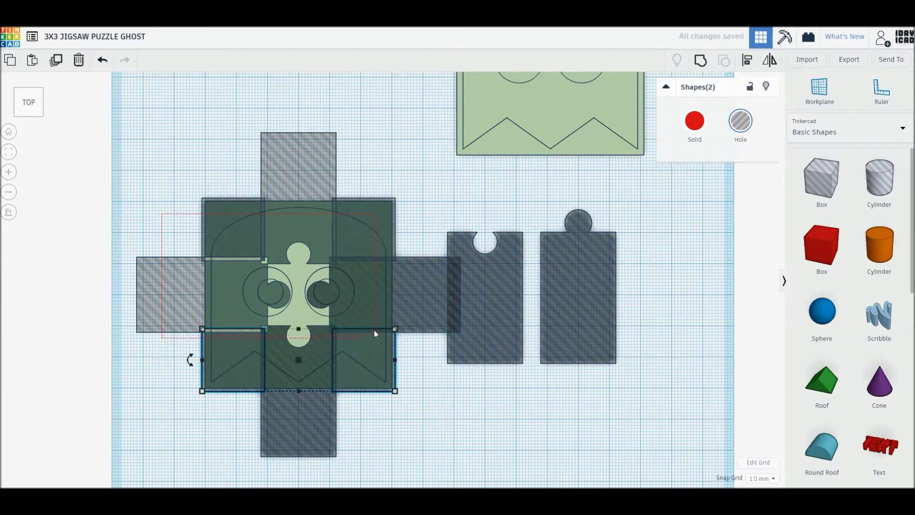
Step: Group the ghost copy with all its holes into the centre puzzle piece
{"action": "key", "text": "ctrl+a"}
{"action": "key", "text": "Escape"}
{"action": "left_click", "coordinate": [350, 319]}
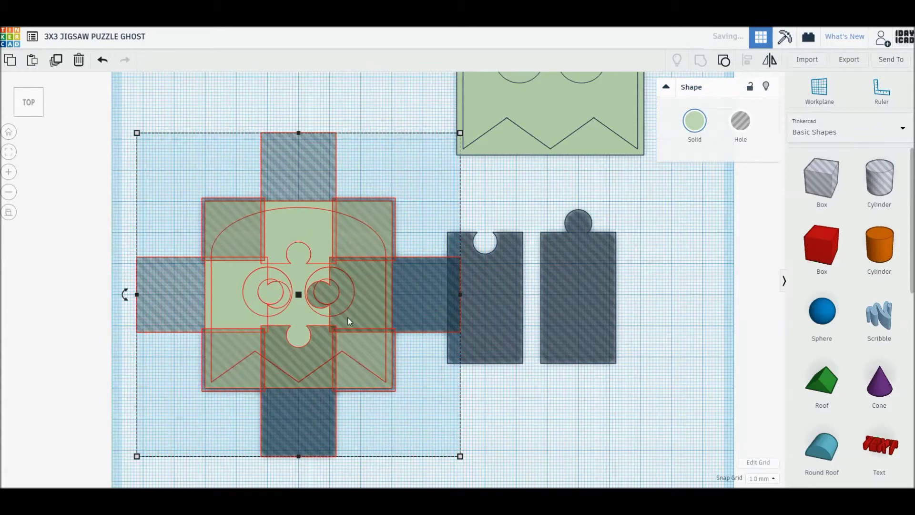
{"action": "key", "text": "ctrl+g"}
{"action": "middle_click_drag", "start_coordinate": [358, 252], "coordinate": [353, 351]}
Step: Fit the centre piece snugly under the top piece and set a ghost copy at lower left
{"action": "left_click_drag", "start_coordinate": [296, 371], "coordinate": [266, 161]}
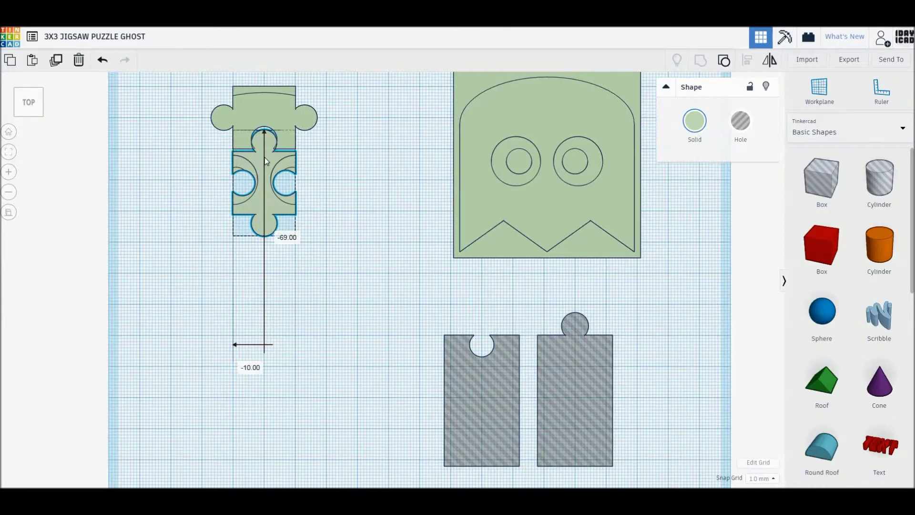
{"action": "left_click_drag", "start_coordinate": [265, 161], "coordinate": [265, 159]}
{"action": "left_click_drag", "start_coordinate": [534, 167], "coordinate": [284, 385], "text": "alt"}
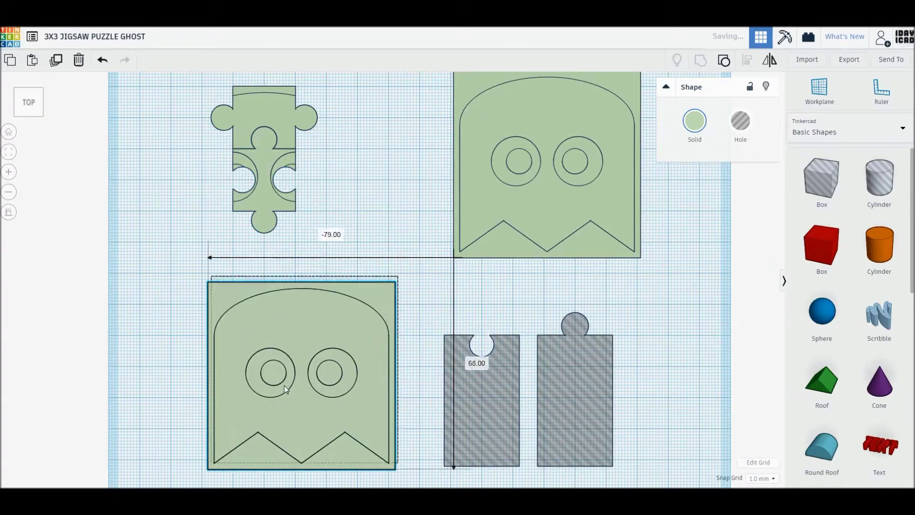
{"action": "left_click_drag", "start_coordinate": [385, 321], "coordinate": [384, 335]}
{"action": "middle_click_drag", "start_coordinate": [384, 335], "coordinate": [369, 287]}
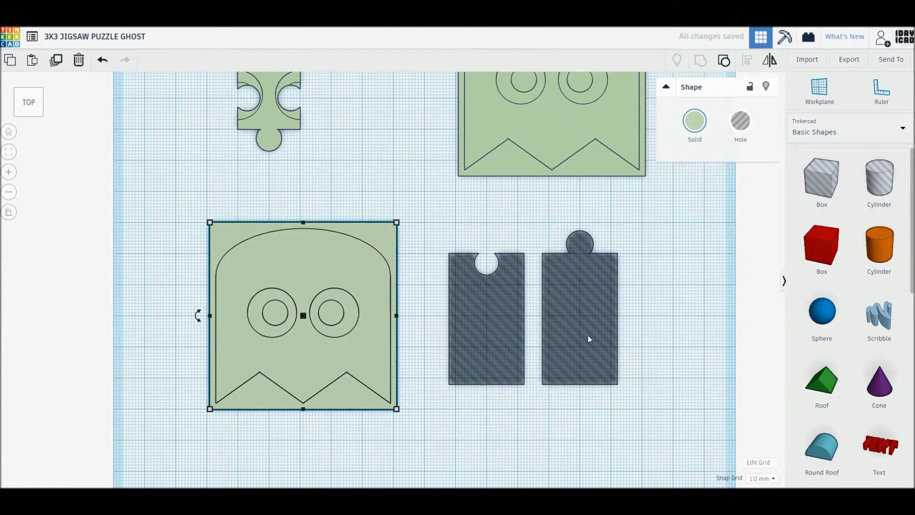
Step: Place a flipped knobbed hole over the ghost's top middle and a sideways notched hole at lower right
{"action": "left_click_drag", "start_coordinate": [588, 332], "coordinate": [381, 316], "text": "alt"}
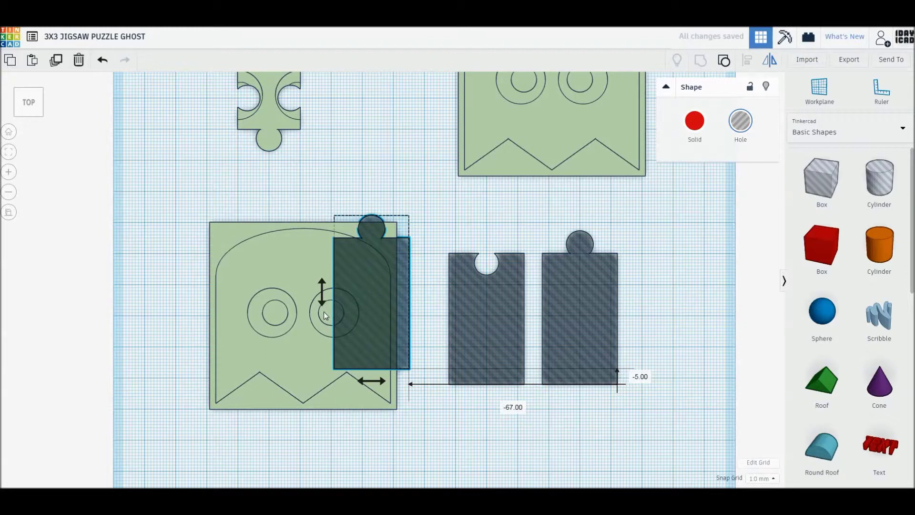
{"action": "left_click", "coordinate": [322, 292]}
{"action": "mouse_move", "coordinate": [361, 220]}
{"action": "left_mouse_down"}
{"action": "mouse_move", "coordinate": [324, 222]}
{"action": "mouse_move", "coordinate": [332, 227]}
{"action": "left_mouse_up"}
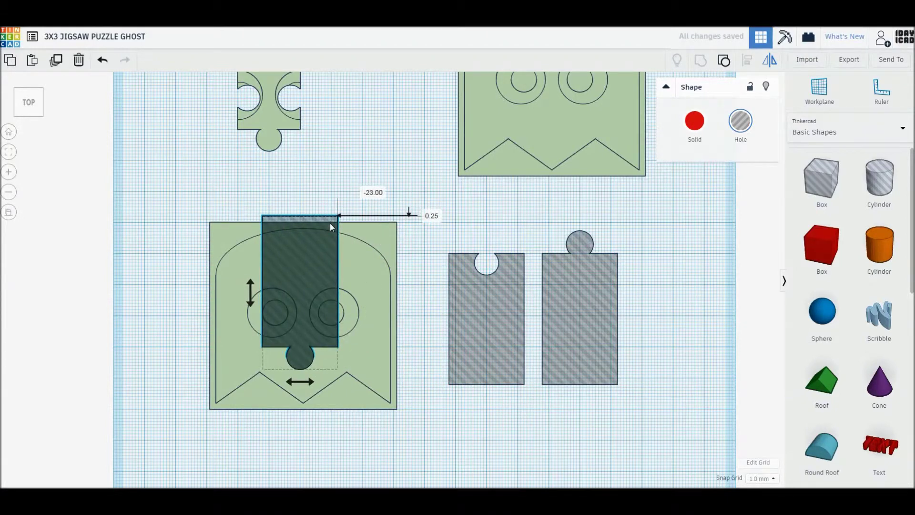
{"action": "left_click_drag", "start_coordinate": [488, 303], "coordinate": [385, 362], "text": "alt"}
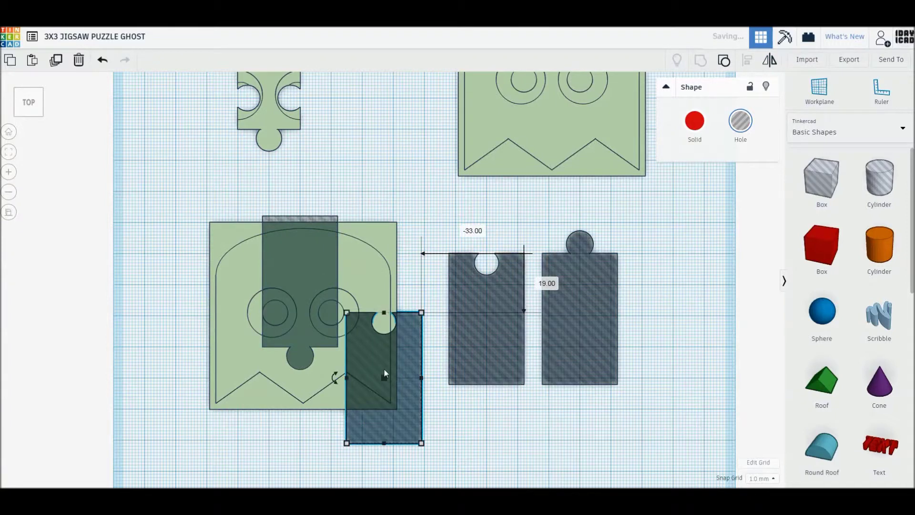
{"action": "mouse_move", "coordinate": [317, 341]}
{"action": "left_mouse_down"}
{"action": "mouse_move", "coordinate": [349, 411]}
{"action": "mouse_move", "coordinate": [415, 411]}
{"action": "left_mouse_up"}
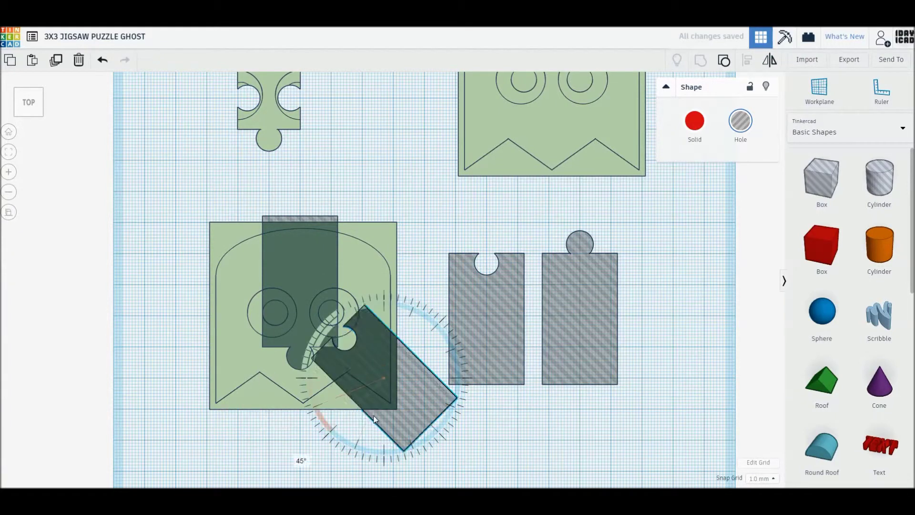
{"action": "left_click_drag", "start_coordinate": [430, 375], "coordinate": [445, 380]}
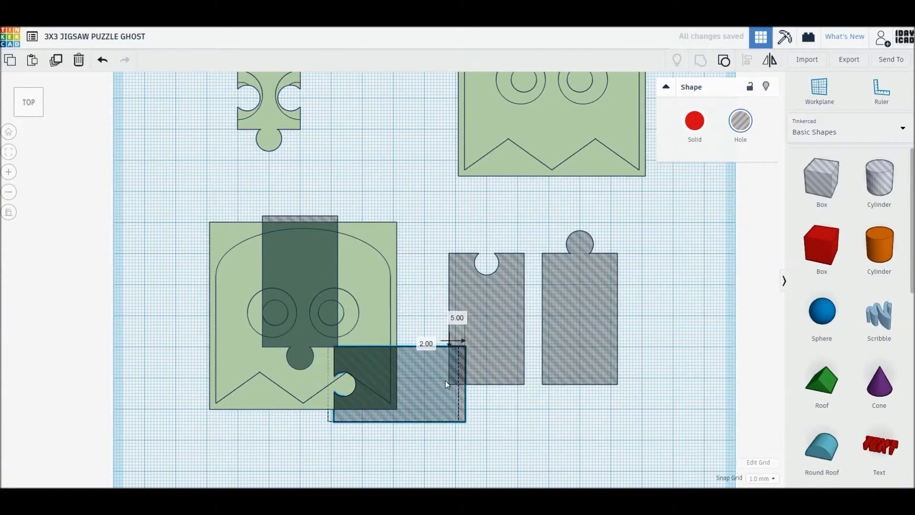
Step: Add a mirrored notched hole at lower left and drop a box hole onto the ghost's upper right
{"action": "left_click_drag", "start_coordinate": [419, 396], "coordinate": [240, 395]}
{"action": "key", "text": "m"}
{"action": "left_click", "coordinate": [203, 428]}
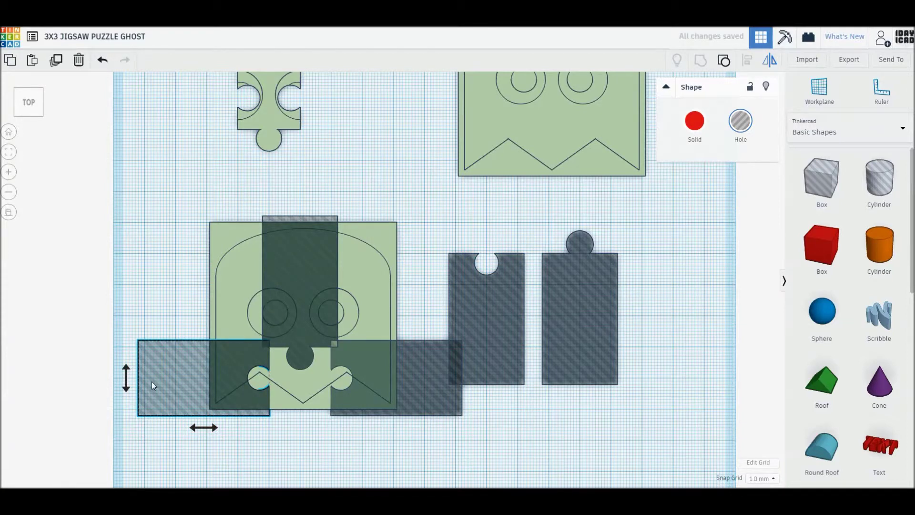
{"action": "left_click", "coordinate": [324, 452]}
{"action": "left_click_drag", "start_coordinate": [821, 181], "coordinate": [368, 317]}
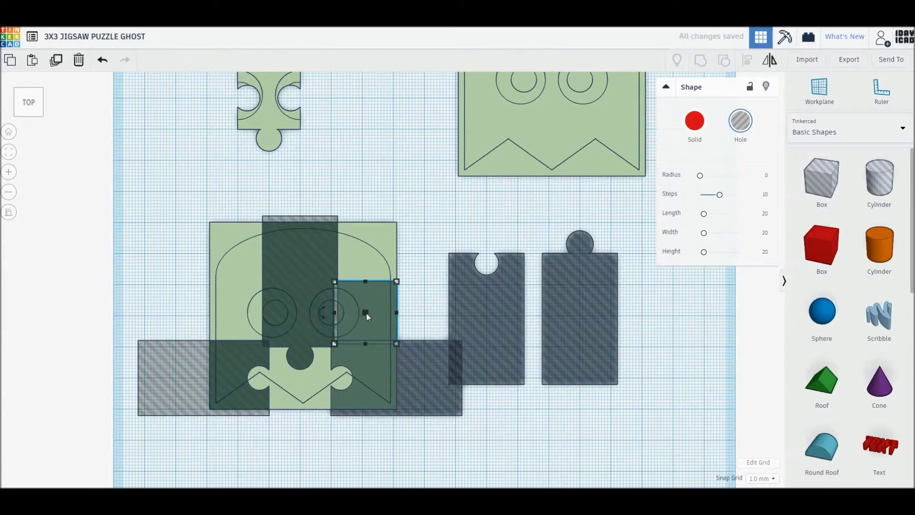
Step: Nudge the ghost left, stretch the box hole to full height and copy it over the upper left
{"action": "left_click", "coordinate": [317, 288]}
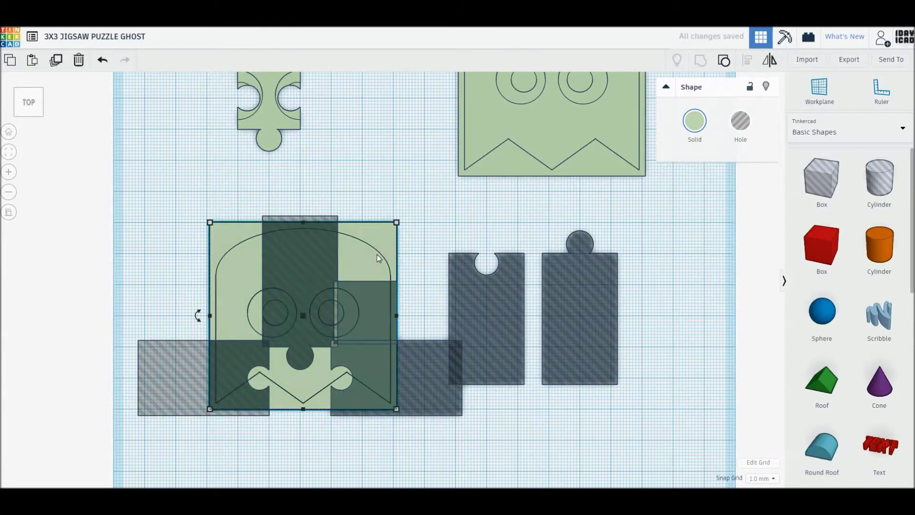
{"action": "key", "text": "Left"}
{"action": "left_click", "coordinate": [436, 246]}
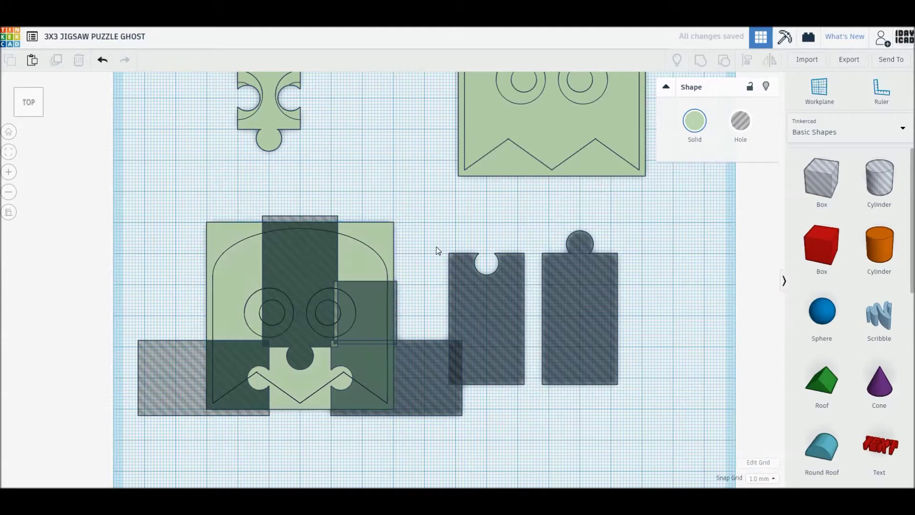
{"action": "left_click", "coordinate": [387, 301]}
{"action": "left_click", "coordinate": [399, 309]}
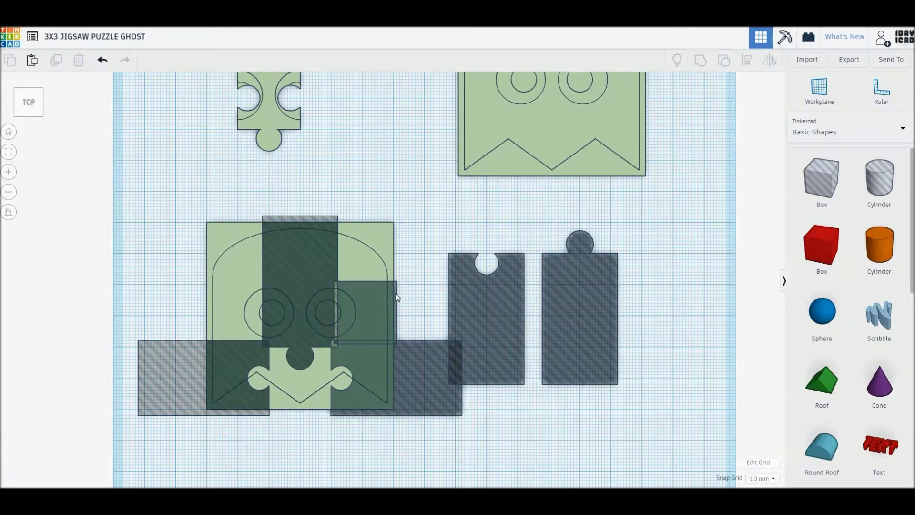
{"action": "left_click", "coordinate": [395, 297]}
{"action": "left_click_drag", "start_coordinate": [365, 282], "coordinate": [364, 219]}
{"action": "left_click", "coordinate": [363, 181]}
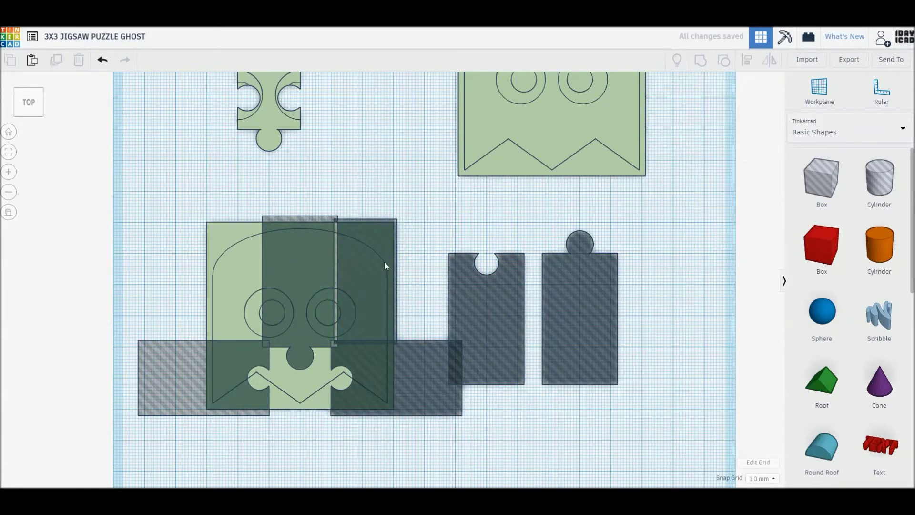
{"action": "left_click_drag", "start_coordinate": [352, 296], "coordinate": [265, 290], "text": "alt"}
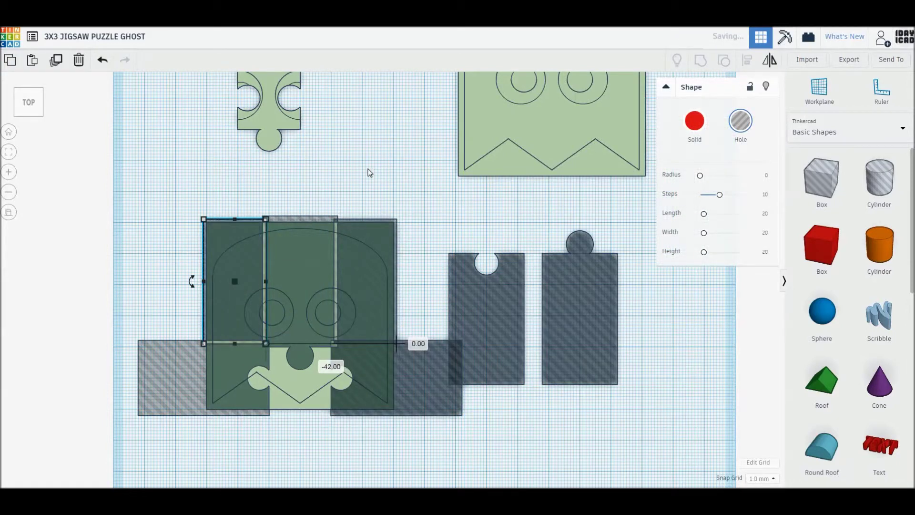
Step: Group the six shapes into the bottom-middle piece, fit it under the centre piece, paste another ghost
{"action": "left_click_drag", "start_coordinate": [229, 453], "coordinate": [350, 322]}
{"action": "key", "text": "ctrl+g"}
{"action": "left_click_drag", "start_coordinate": [312, 402], "coordinate": [281, 185]}
{"action": "key", "text": "ctrl+v"}
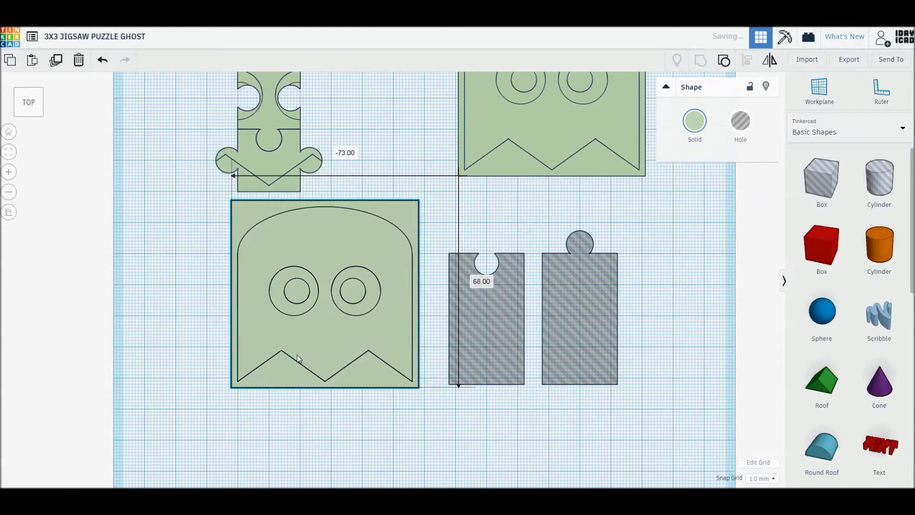
{"action": "mouse_move", "coordinate": [366, 301]}
{"action": "left_mouse_down"}
{"action": "mouse_move", "coordinate": [339, 336]}
{"action": "mouse_move", "coordinate": [335, 327]}
{"action": "left_mouse_up"}
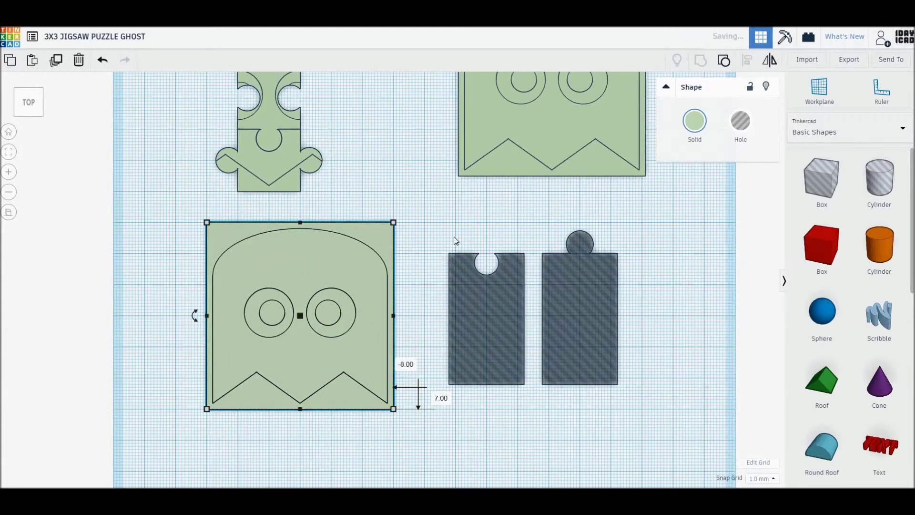
Step: Cover the ghost copy with a knobbed hole, a mirrored notched hole and a 40x40 box hole
{"action": "left_click", "coordinate": [441, 331]}
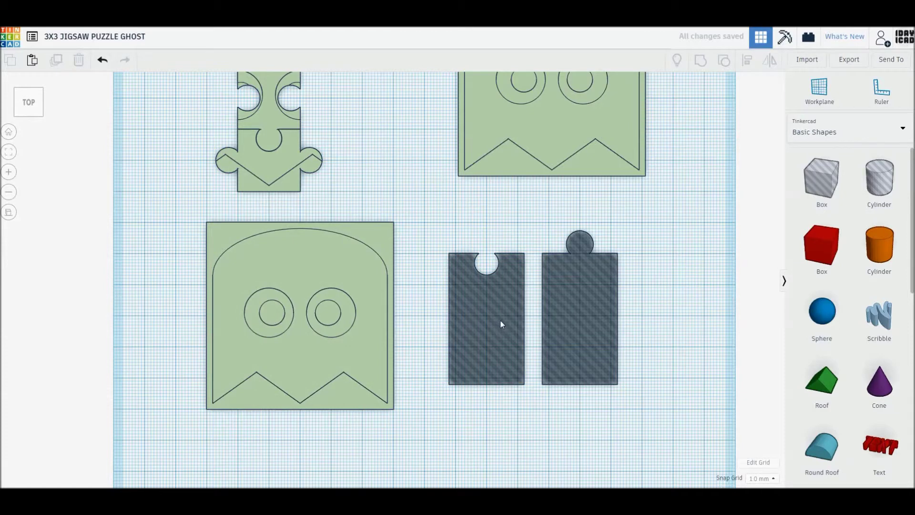
{"action": "mouse_move", "coordinate": [565, 337]}
{"action": "left_mouse_down", "text": "alt"}
{"action": "mouse_move", "coordinate": [335, 364]}
{"action": "mouse_move", "coordinate": [352, 387]}
{"action": "left_mouse_up", "text": "alt"}
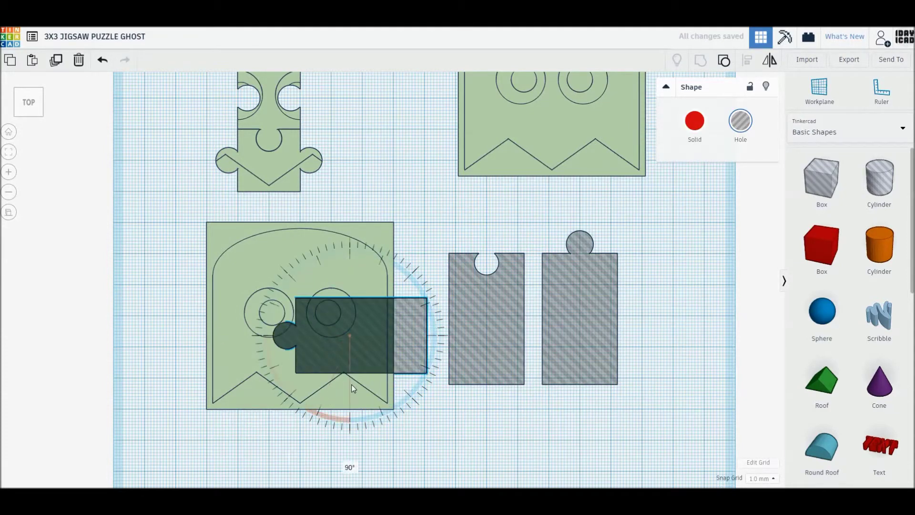
{"action": "left_click_drag", "start_coordinate": [409, 339], "coordinate": [389, 380]}
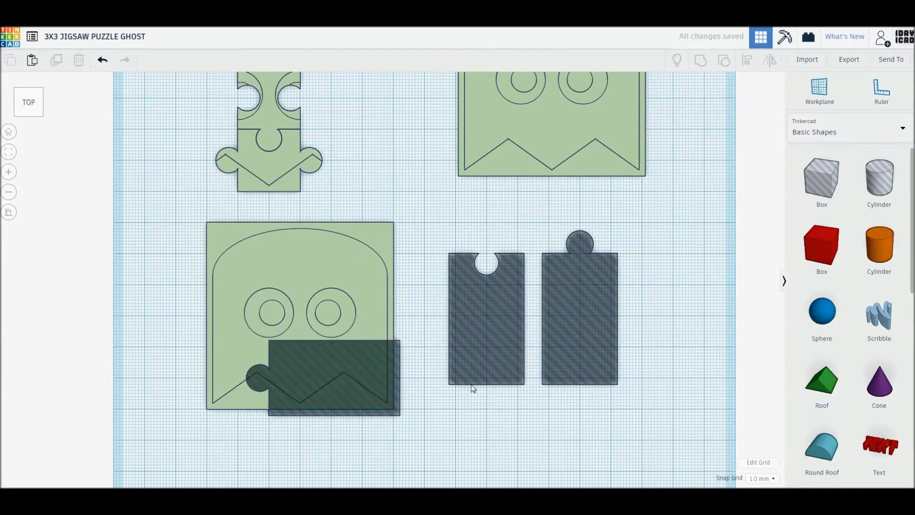
{"action": "left_click_drag", "start_coordinate": [495, 346], "coordinate": [321, 339], "text": "alt"}
{"action": "key", "text": "m"}
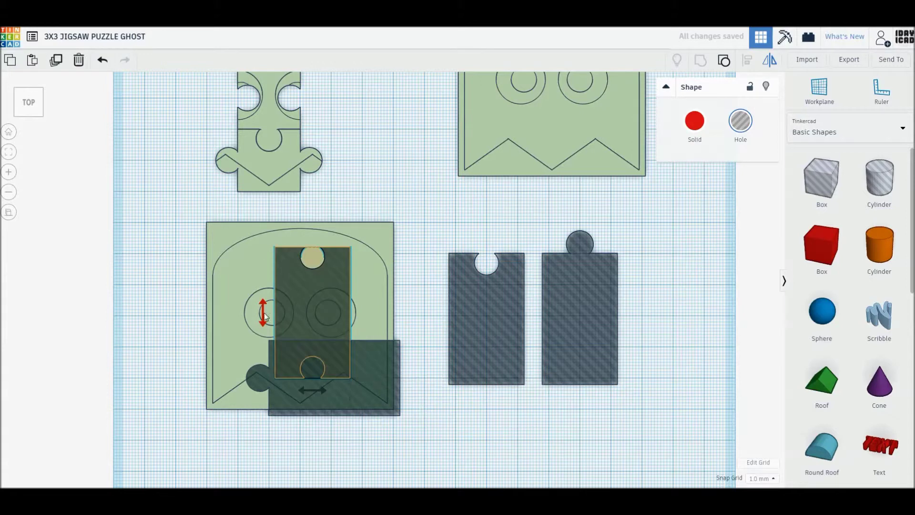
{"action": "left_click", "coordinate": [263, 312]}
{"action": "left_click_drag", "start_coordinate": [318, 256], "coordinate": [246, 229]}
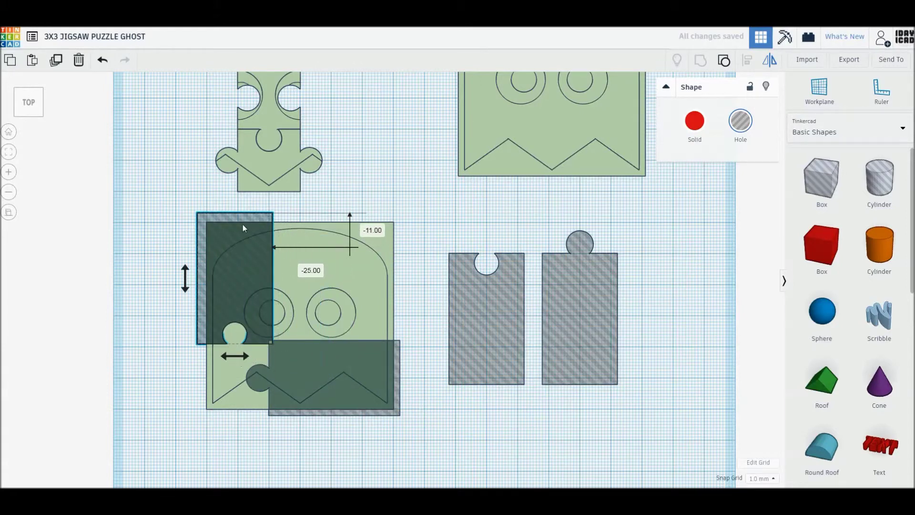
{"action": "left_click_drag", "start_coordinate": [822, 180], "coordinate": [303, 312]}
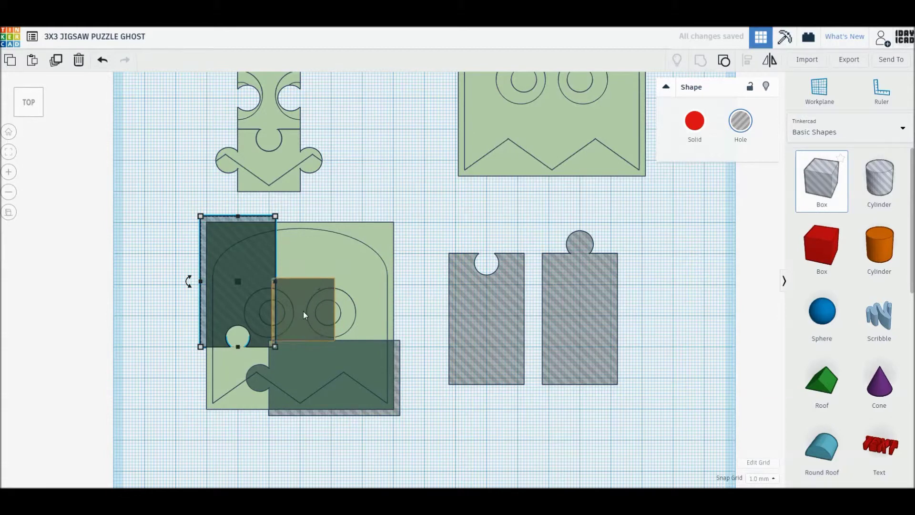
{"action": "left_click_drag", "start_coordinate": [334, 278], "coordinate": [396, 217]}
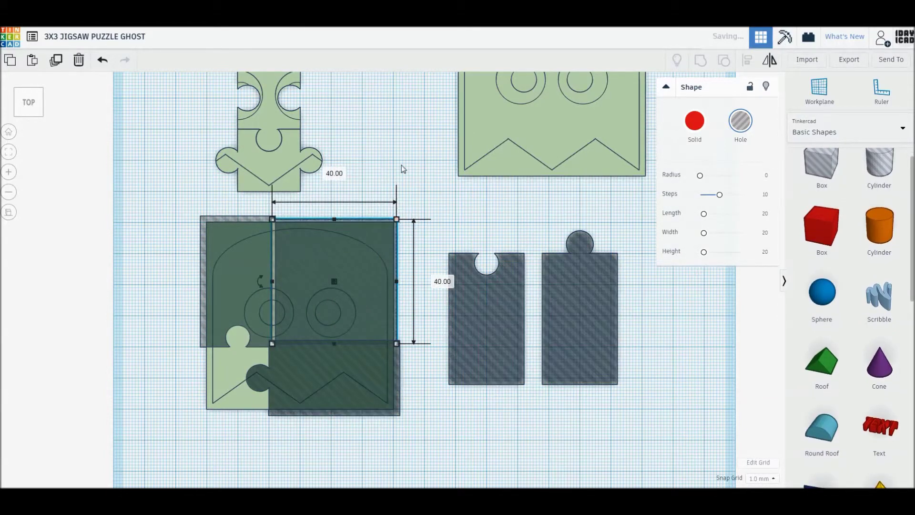
Step: Group them into the bottom-left corner piece and place it beside the bottom-middle piece
{"action": "left_click_drag", "start_coordinate": [177, 321], "coordinate": [322, 452]}
{"action": "key", "text": "ctrl+g"}
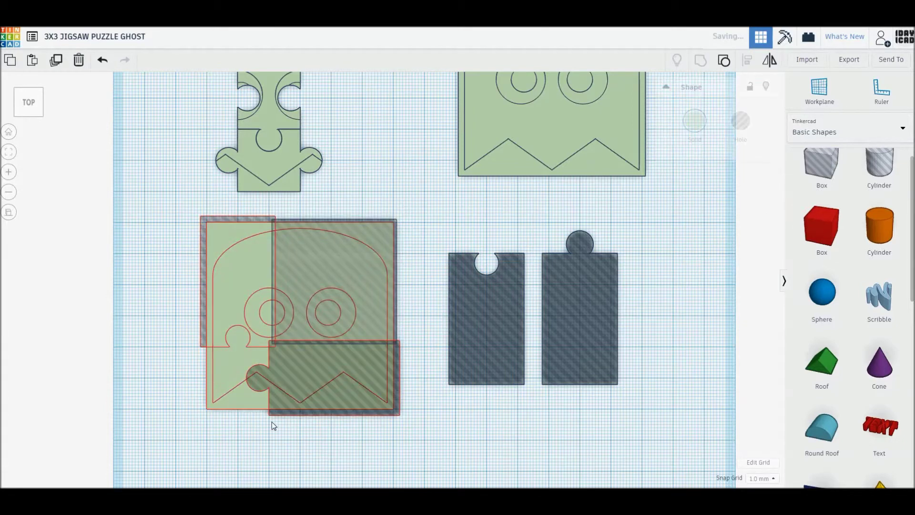
{"action": "mouse_move", "coordinate": [237, 404]}
{"action": "left_mouse_down"}
{"action": "mouse_move", "coordinate": [215, 327]}
{"action": "mouse_move", "coordinate": [206, 187]}
{"action": "left_mouse_up"}
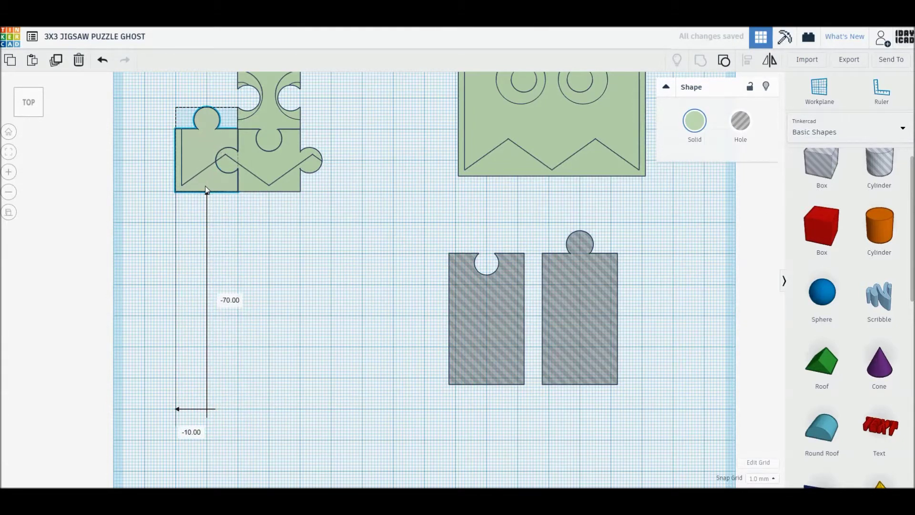
{"action": "left_click", "coordinate": [320, 286]}
Step: Paste a mirrored copy as the bottom-right corner piece, then paste another ghost copy below
{"action": "key", "text": "ctrl+v"}
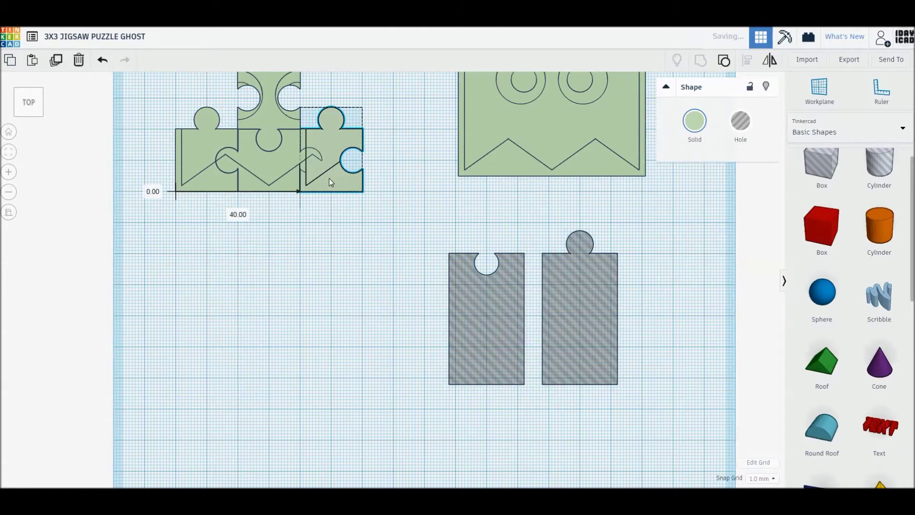
{"action": "key", "text": "m"}
{"action": "left_click", "coordinate": [335, 205]}
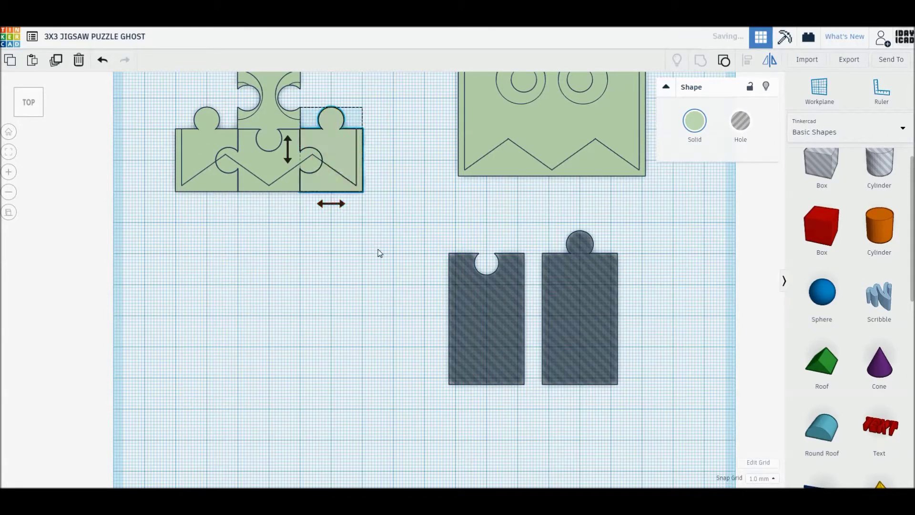
{"action": "left_click", "coordinate": [451, 205]}
{"action": "key", "text": "ctrl+v"}
{"action": "left_click_drag", "start_coordinate": [342, 344], "coordinate": [316, 364]}
{"action": "left_click", "coordinate": [453, 219]}
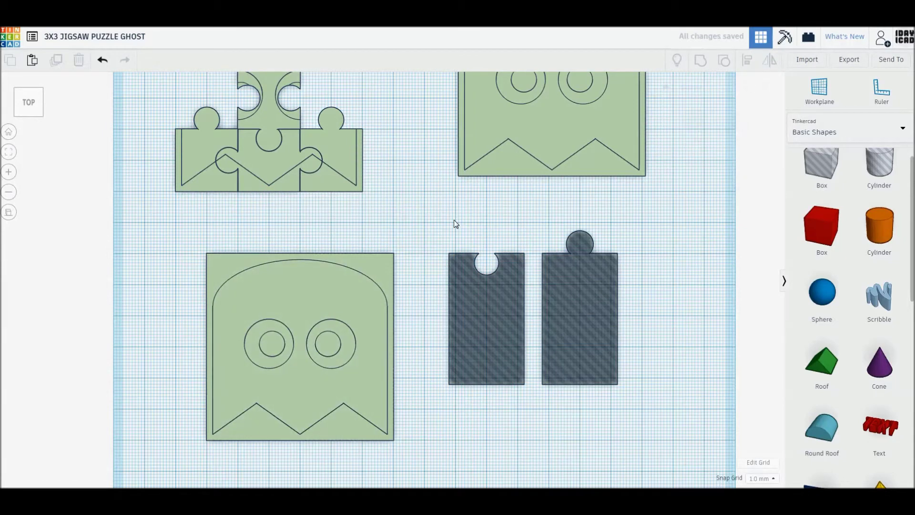
Step: Position copies of the notched and knobbed hole pieces around the new ghost copy
{"action": "mouse_move", "coordinate": [492, 320]}
{"action": "left_mouse_down"}
{"action": "mouse_move", "coordinate": [324, 336]}
{"action": "mouse_move", "coordinate": [319, 382]}
{"action": "mouse_move", "coordinate": [362, 347]}
{"action": "mouse_move", "coordinate": [387, 348]}
{"action": "left_mouse_up"}
{"action": "left_click", "coordinate": [440, 393]}
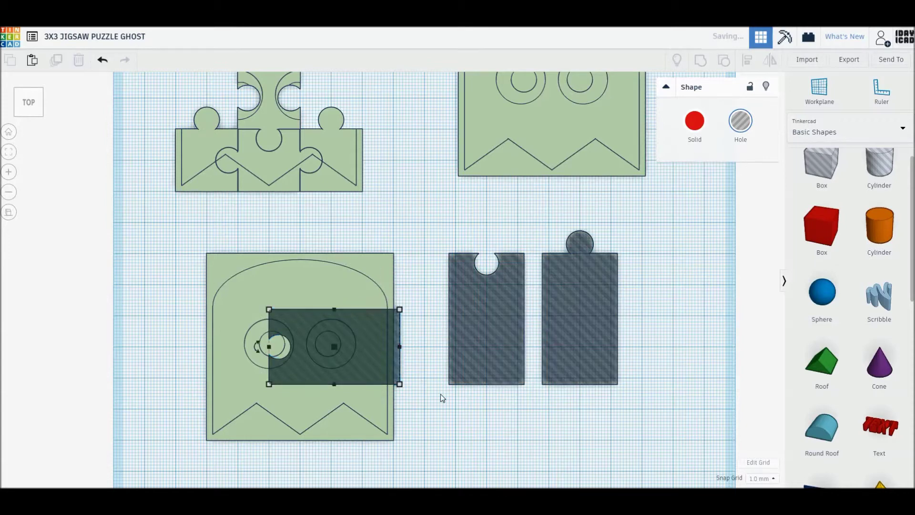
{"action": "mouse_move", "coordinate": [597, 318]}
{"action": "left_mouse_down", "text": "alt"}
{"action": "mouse_move", "coordinate": [356, 337]}
{"action": "mouse_move", "coordinate": [257, 407]}
{"action": "mouse_move", "coordinate": [258, 422]}
{"action": "left_mouse_up", "text": "alt"}
{"action": "middle_click_drag", "start_coordinate": [264, 427], "coordinate": [265, 389]}
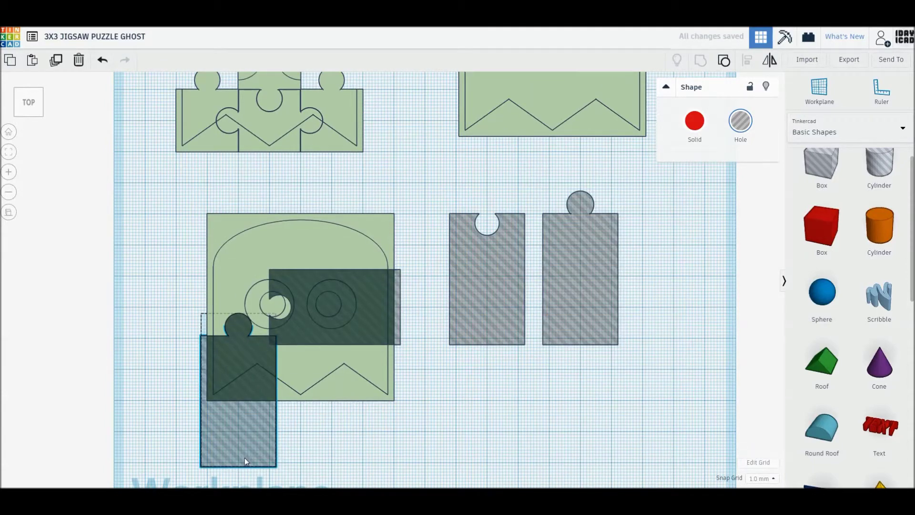
{"action": "left_click_drag", "start_coordinate": [245, 457], "coordinate": [244, 459]}
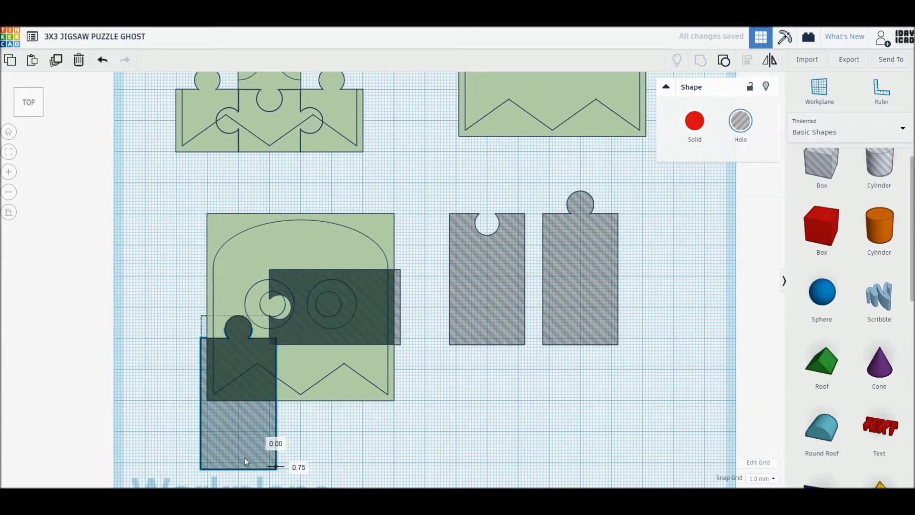
{"action": "mouse_move", "coordinate": [244, 447]}
{"action": "left_mouse_down", "text": "alt"}
{"action": "mouse_move", "coordinate": [241, 182]}
{"action": "mouse_move", "coordinate": [241, 198]}
{"action": "left_mouse_up", "text": "alt"}
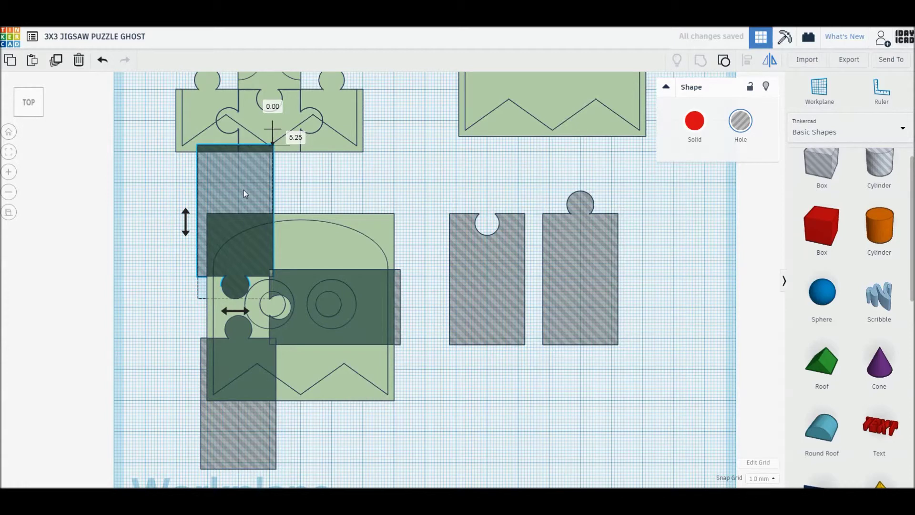
{"action": "left_click_drag", "start_coordinate": [242, 192], "coordinate": [237, 162]}
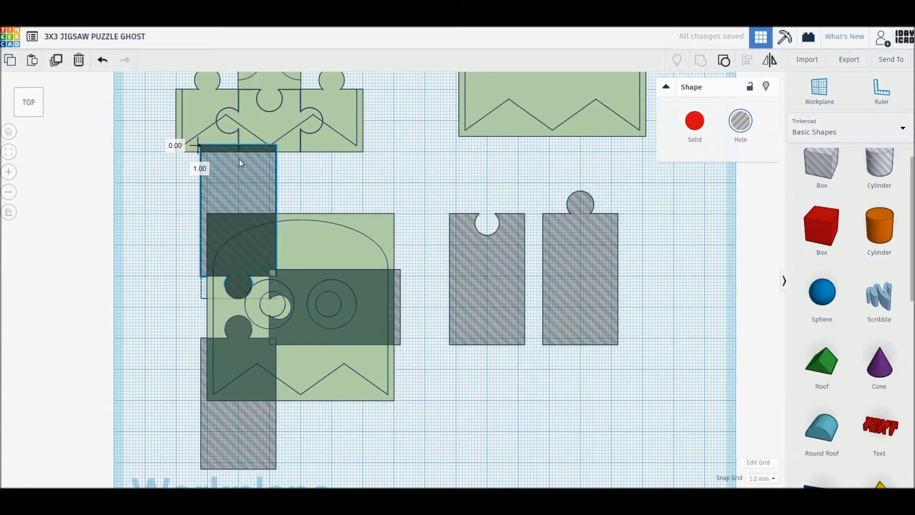
{"action": "left_click", "coordinate": [355, 185]}
Step: Add a Box hole over the ghost copy, stretched wider and longer
{"action": "left_click", "coordinate": [821, 166]}
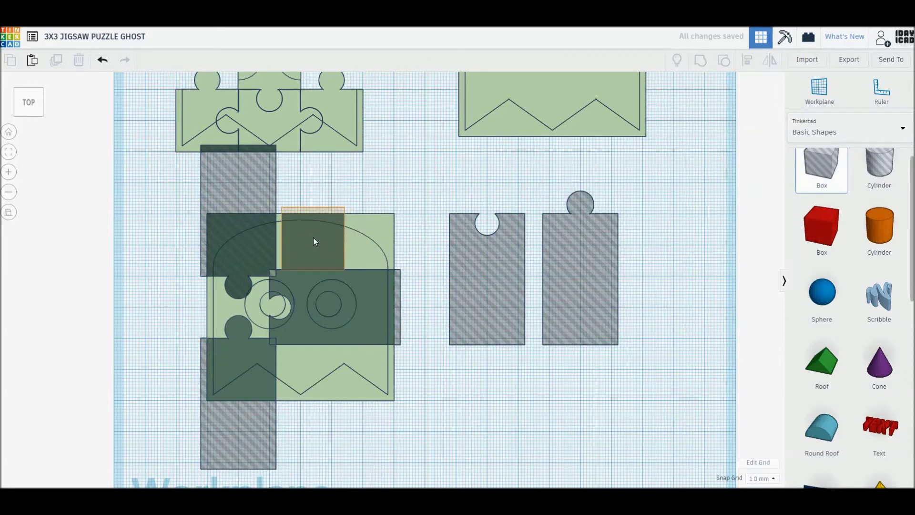
{"action": "left_click", "coordinate": [304, 244]}
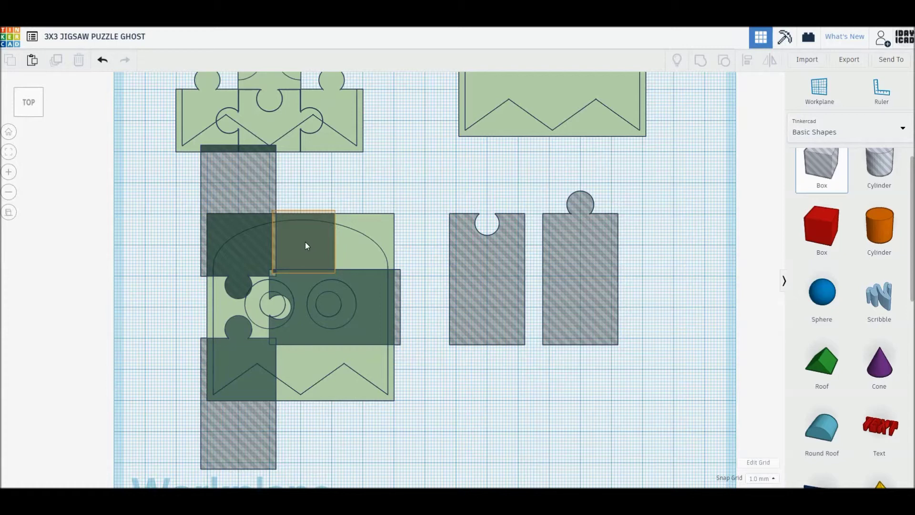
{"action": "left_click", "coordinate": [305, 242]}
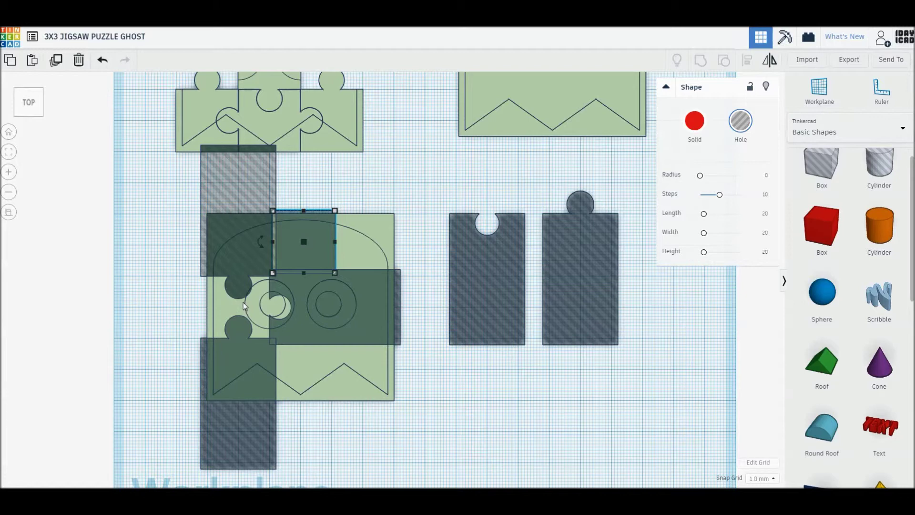
{"action": "left_click_drag", "start_coordinate": [335, 241], "coordinate": [398, 246]}
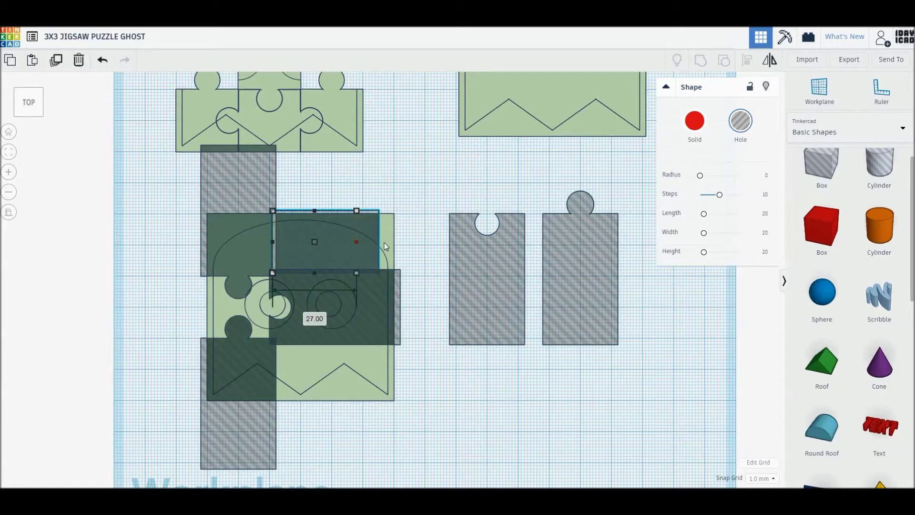
{"action": "left_click_drag", "start_coordinate": [334, 273], "coordinate": [366, 370]}
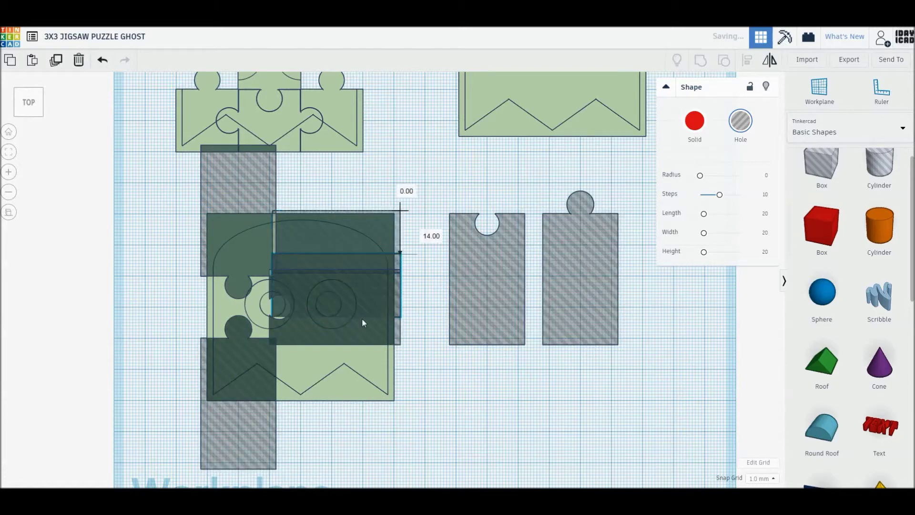
Step: Group the six shapes into an eye piece and fit it into the middle row
{"action": "left_click_drag", "start_coordinate": [161, 250], "coordinate": [345, 391]}
{"action": "key", "text": "ctrl+g"}
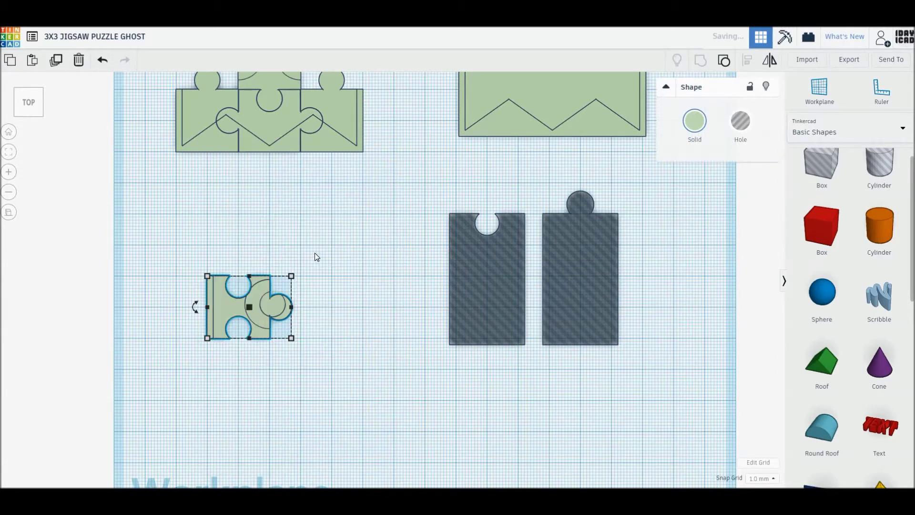
{"action": "middle_click_drag", "start_coordinate": [308, 229], "coordinate": [308, 312]}
{"action": "left_click", "coordinate": [230, 409]}
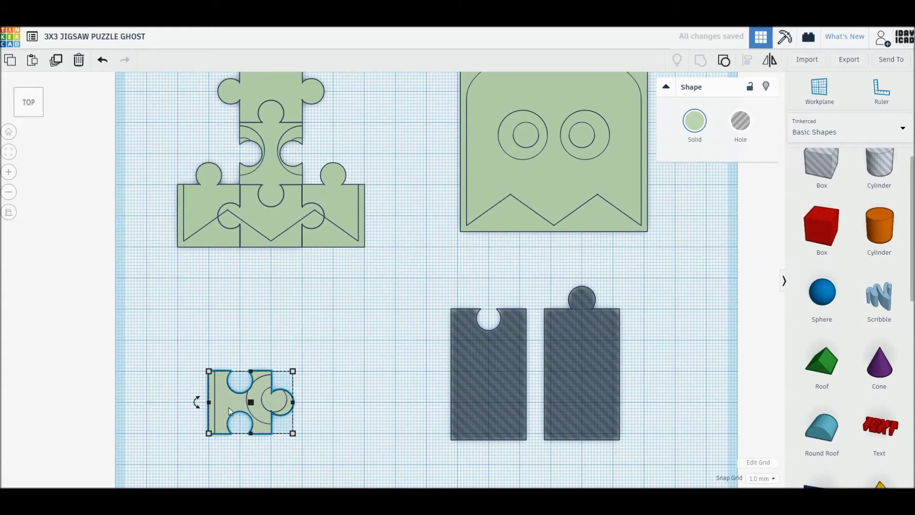
{"action": "mouse_move", "coordinate": [228, 414]}
{"action": "left_mouse_down"}
{"action": "mouse_move", "coordinate": [194, 162]}
{"action": "mouse_move", "coordinate": [307, 167]}
{"action": "left_mouse_up"}
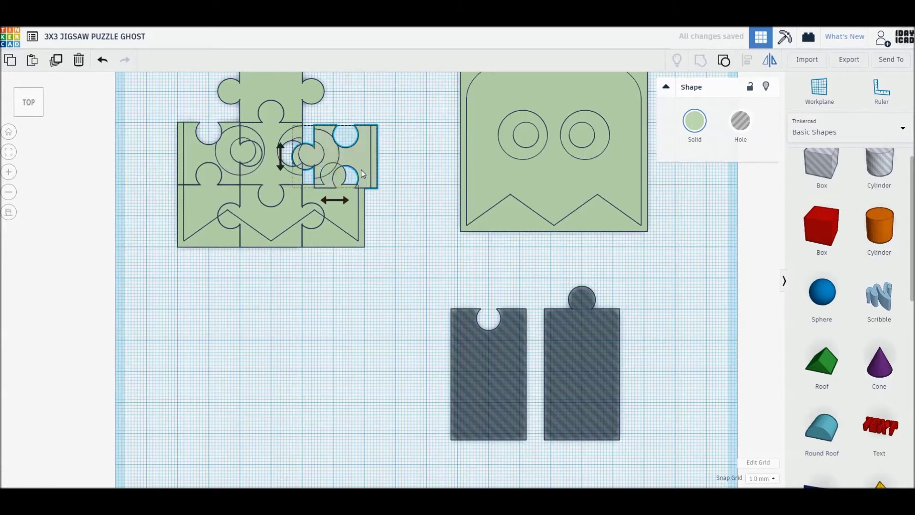
{"action": "left_click_drag", "start_coordinate": [345, 204], "coordinate": [355, 170]}
{"action": "left_click", "coordinate": [382, 279]}
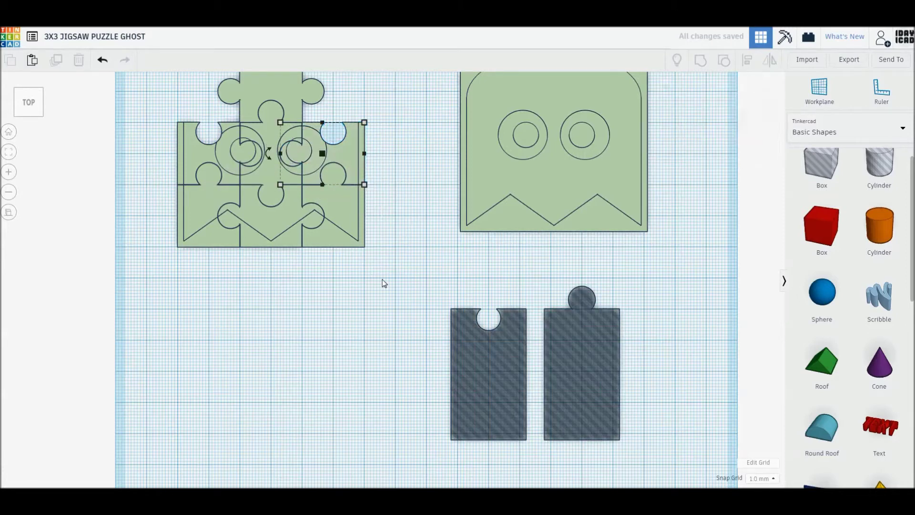
Step: Move the ghost to the lower left and place the notched hole piece on it, deleting the extra piece
{"action": "mouse_move", "coordinate": [571, 147]}
{"action": "left_mouse_down"}
{"action": "mouse_move", "coordinate": [354, 375]}
{"action": "mouse_move", "coordinate": [362, 380]}
{"action": "left_mouse_up"}
{"action": "left_click", "coordinate": [469, 175]}
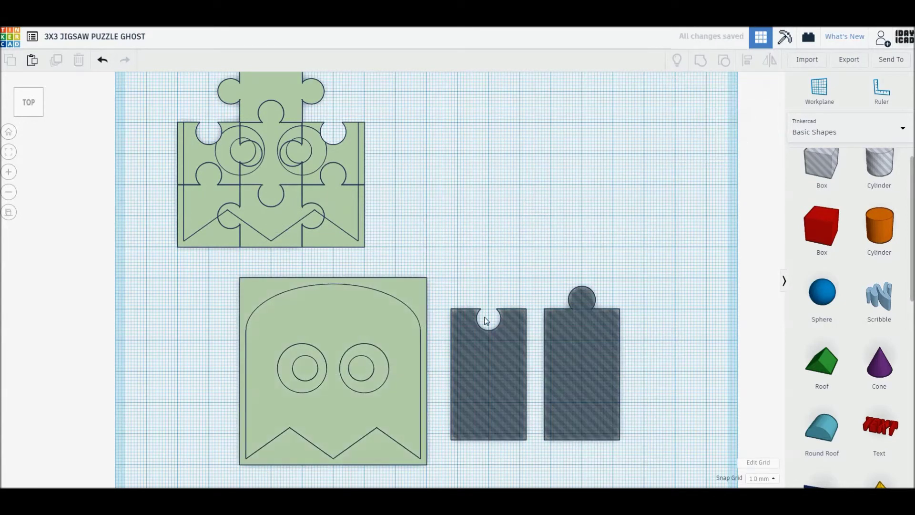
{"action": "left_click_drag", "start_coordinate": [505, 356], "coordinate": [288, 386]}
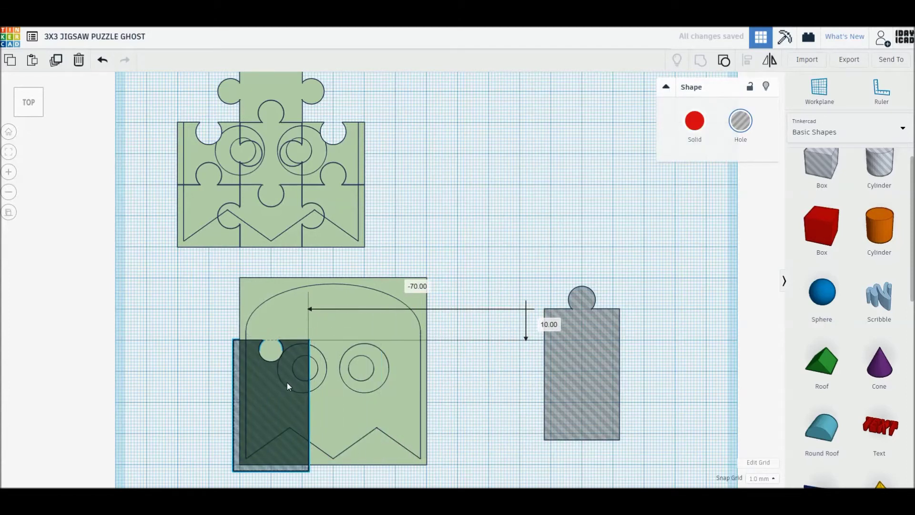
{"action": "left_click", "coordinate": [550, 381]}
{"action": "left_click_drag", "start_coordinate": [551, 381], "coordinate": [493, 375], "text": "alt"}
{"action": "left_click", "coordinate": [603, 378]}
{"action": "key", "text": "Delete"}
Step: Rotate the tabbed hole piece onto its side and place it on the ghost's top
{"action": "left_click", "coordinate": [472, 380]}
{"action": "mouse_move", "coordinate": [454, 353]}
{"action": "left_mouse_down"}
{"action": "mouse_move", "coordinate": [473, 387]}
{"action": "mouse_move", "coordinate": [499, 394]}
{"action": "left_mouse_up"}
{"action": "left_click_drag", "start_coordinate": [575, 353], "coordinate": [427, 308]}
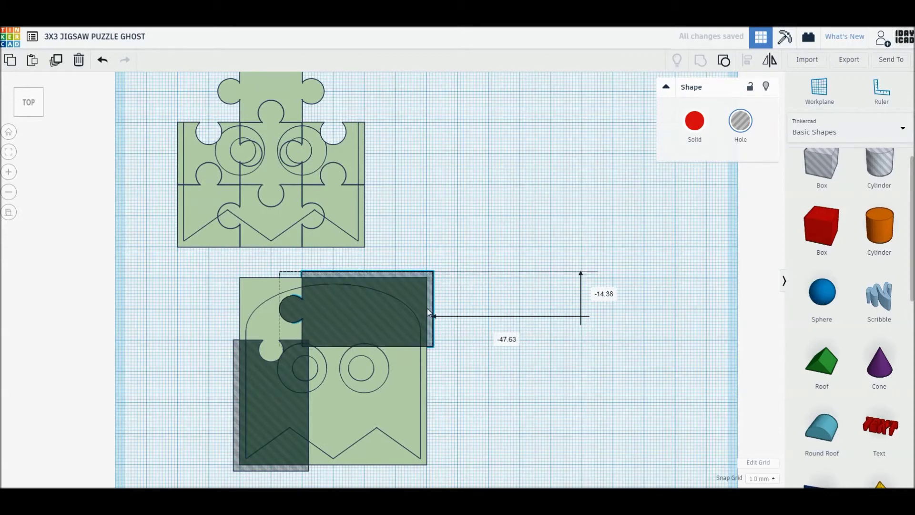
{"action": "left_click", "coordinate": [488, 369]}
Step: Add a 40x40 Box hole and group the four shapes into the corner piece
{"action": "left_click_drag", "start_coordinate": [821, 167], "coordinate": [335, 374]}
{"action": "left_click_drag", "start_coordinate": [367, 405], "coordinate": [430, 468]}
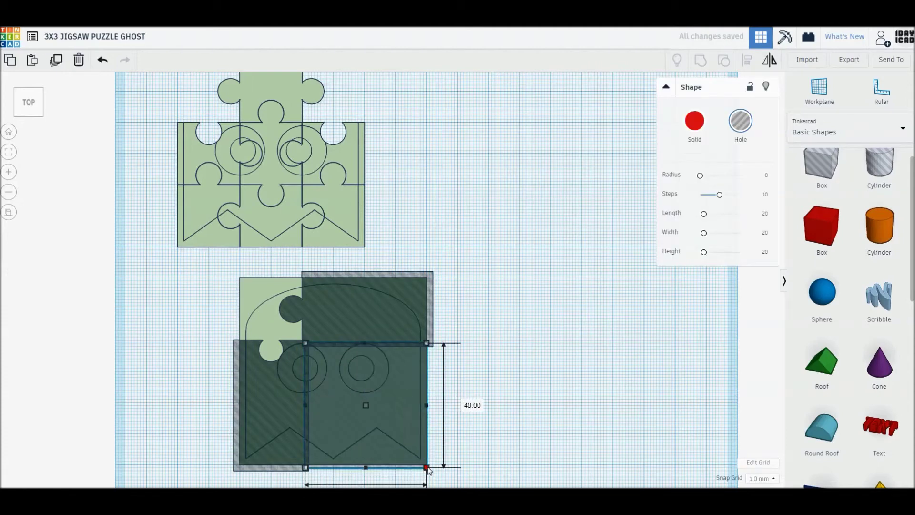
{"action": "left_click", "coordinate": [534, 435]}
{"action": "left_click_drag", "start_coordinate": [194, 289], "coordinate": [418, 420]}
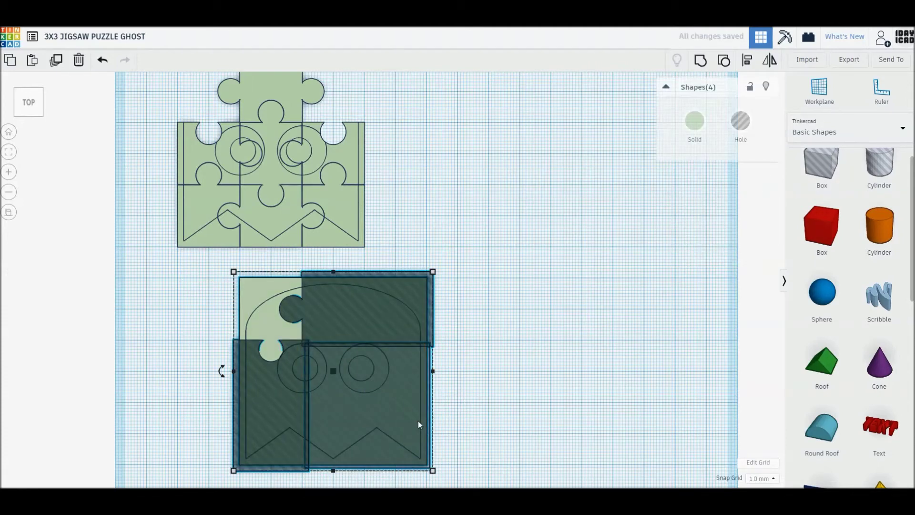
{"action": "key", "text": "ctrl+g"}
Step: Fit the new piece into the top-left slot and a copy into the top-right slot
{"action": "left_click_drag", "start_coordinate": [298, 394], "coordinate": [237, 179]}
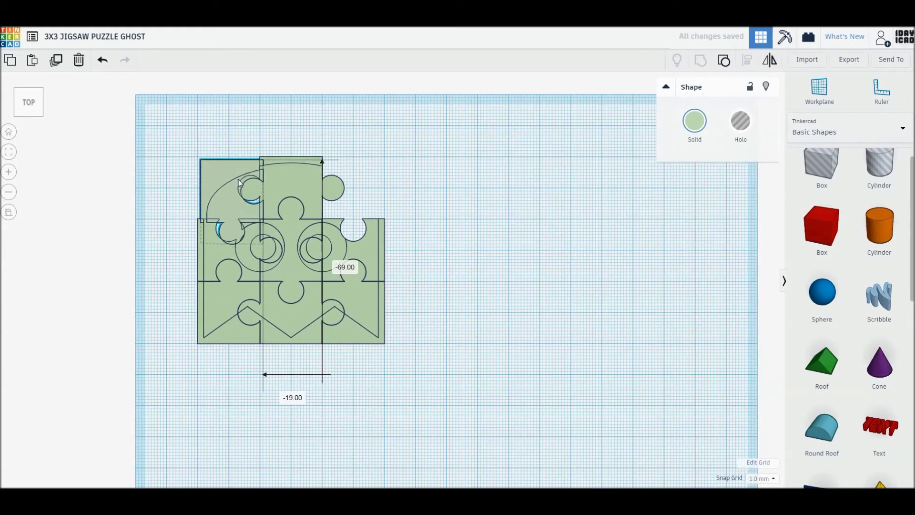
{"action": "left_click", "coordinate": [256, 134]}
{"action": "left_click_drag", "start_coordinate": [309, 186], "coordinate": [381, 178]}
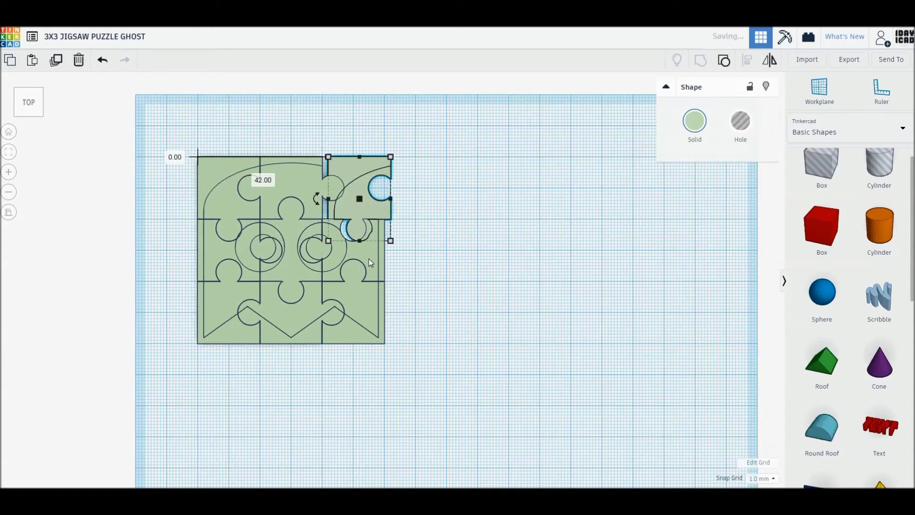
{"action": "key", "text": "Left"}
{"action": "key", "text": "Left"}
{"action": "left_click", "coordinate": [425, 220]}
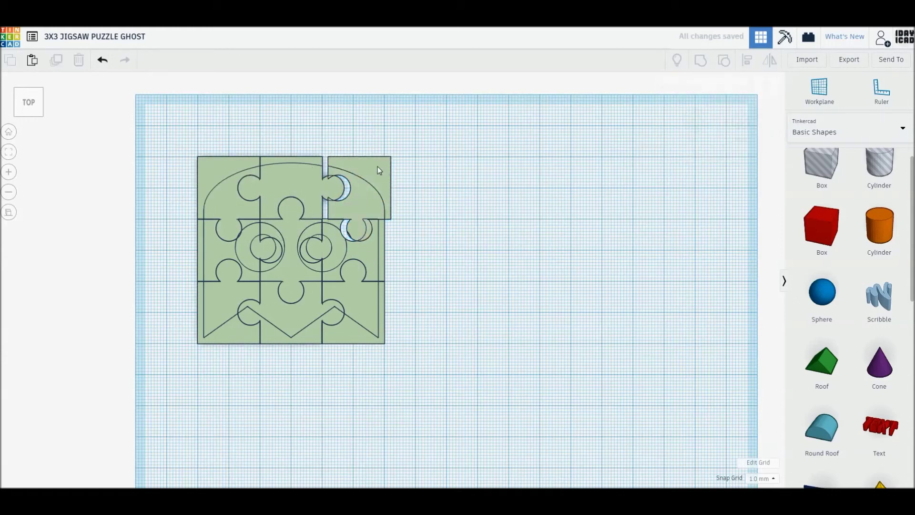
{"action": "left_click", "coordinate": [376, 166]}
Step: Select all ten puzzle shapes, rotate them, and move them to the workplane centre
{"action": "left_click_drag", "start_coordinate": [175, 110], "coordinate": [421, 373]}
{"action": "right_click_drag", "start_coordinate": [421, 374], "coordinate": [413, 320]}
{"action": "left_click_drag", "start_coordinate": [370, 248], "coordinate": [392, 281]}
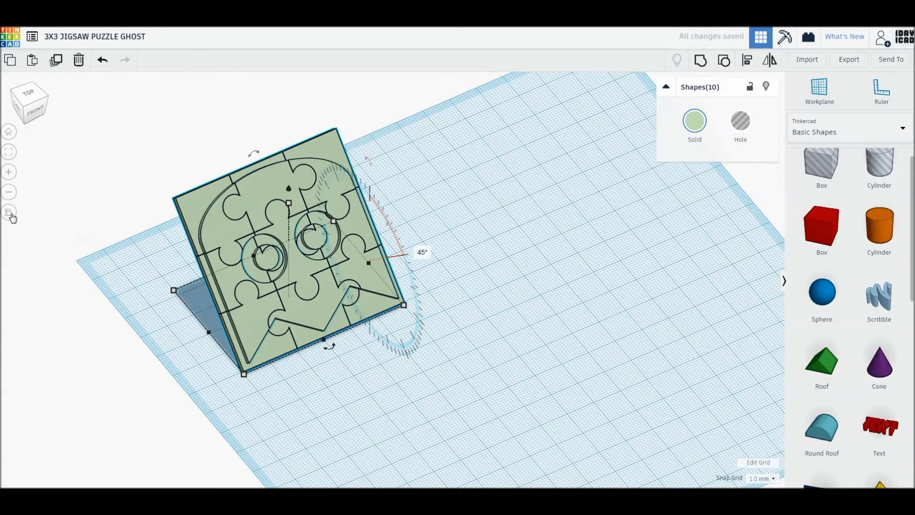
{"action": "left_click", "coordinate": [11, 156]}
{"action": "left_click", "coordinate": [9, 132]}
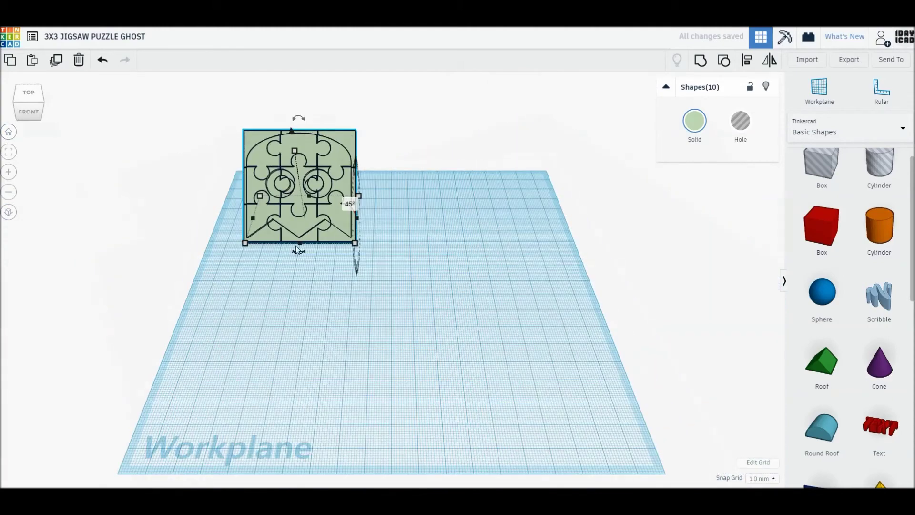
{"action": "left_click_drag", "start_coordinate": [333, 221], "coordinate": [430, 290]}
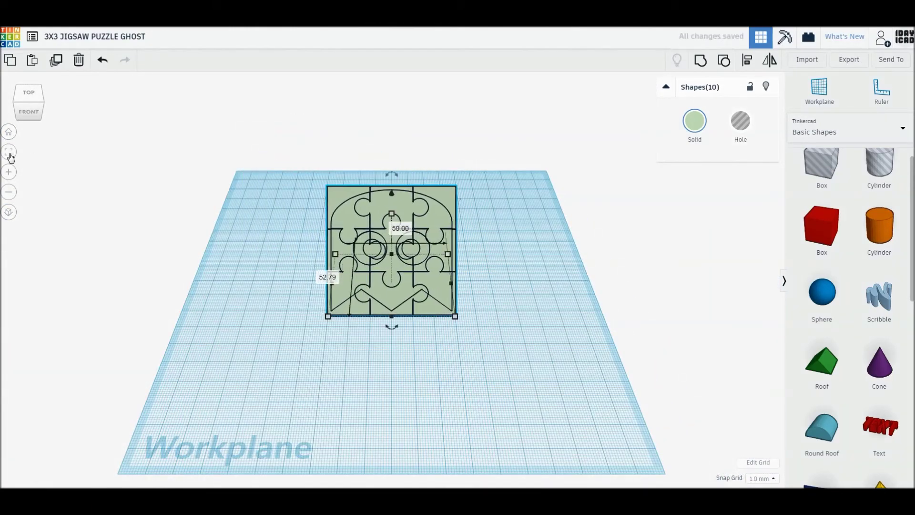
{"action": "left_click", "coordinate": [9, 151]}
{"action": "left_click", "coordinate": [203, 385]}
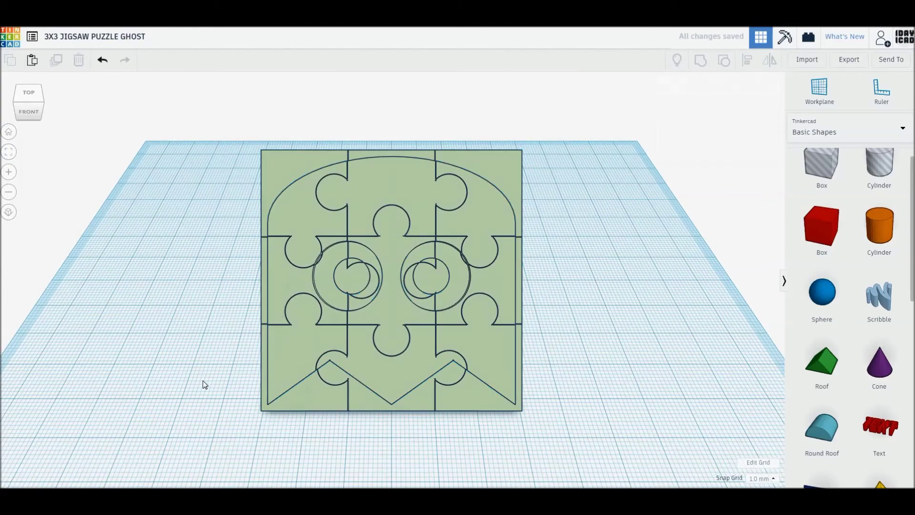
Step: Select everything and fit the view to the finished puzzle
{"action": "scroll", "coordinate": [204, 385], "scroll_direction": "down", "scroll_amount": 5}
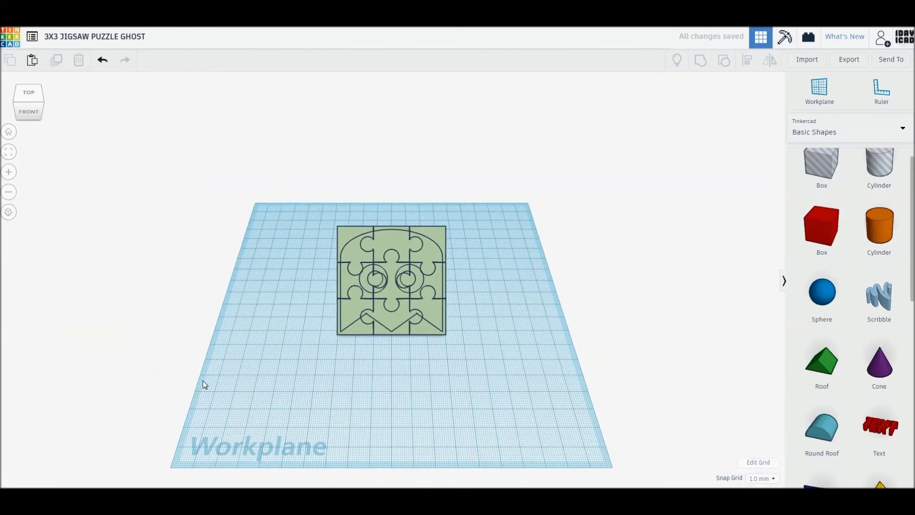
{"action": "key", "text": "ctrl+a"}
{"action": "left_click", "coordinate": [9, 151]}
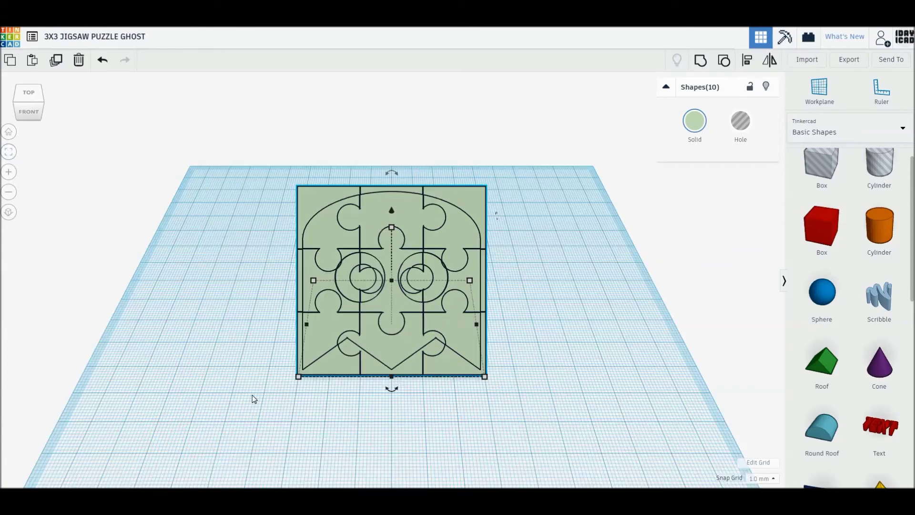
{"action": "left_click", "coordinate": [205, 424]}
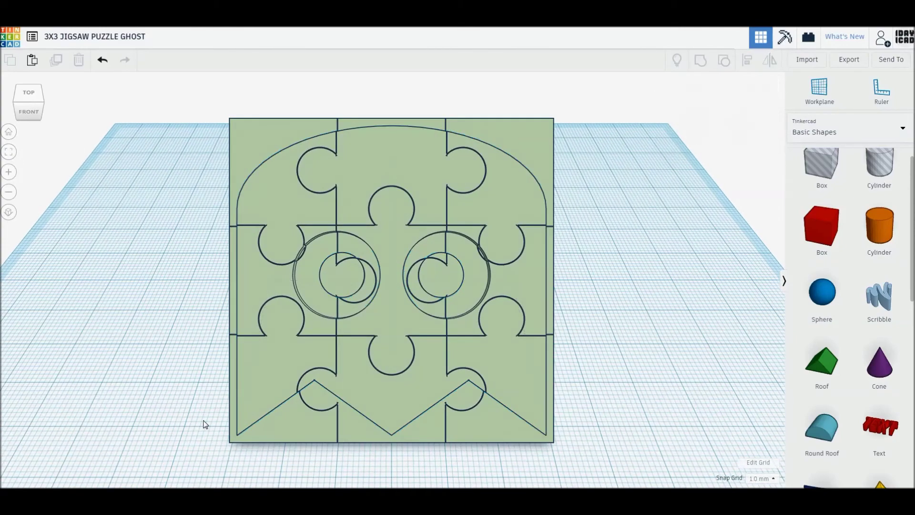